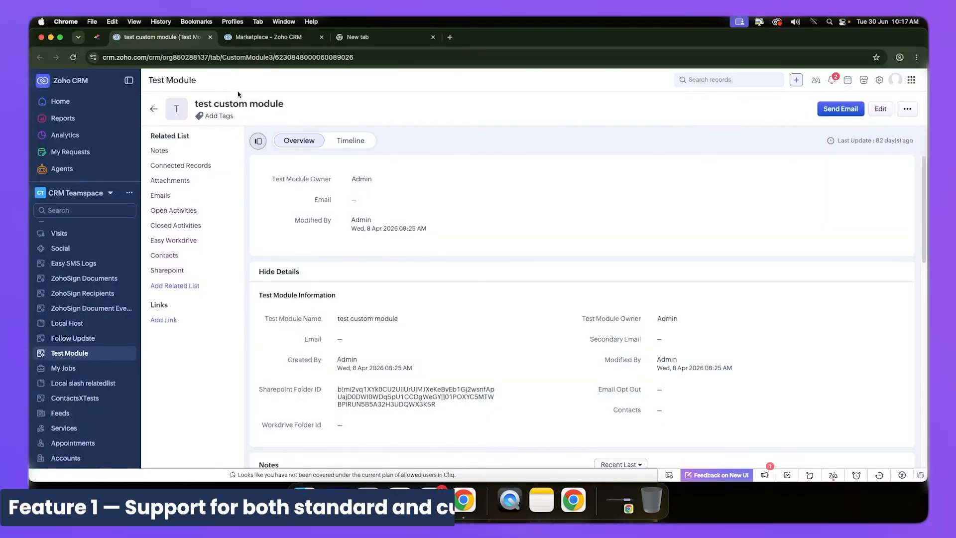
Open the settings of the Google Address Toolkit for ZOHO CRM extension among the installed Marketplace extensions.
left_click(252, 40)
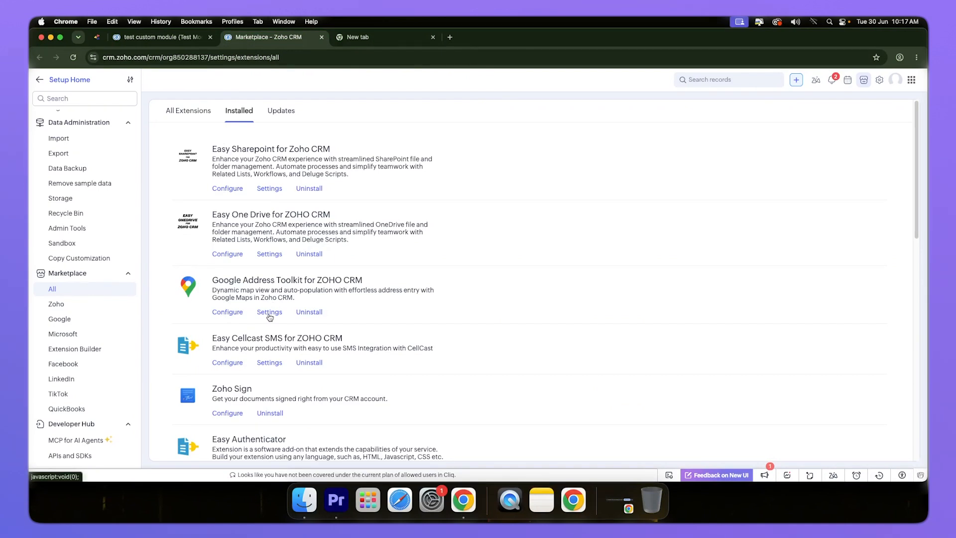
left_click(270, 313)
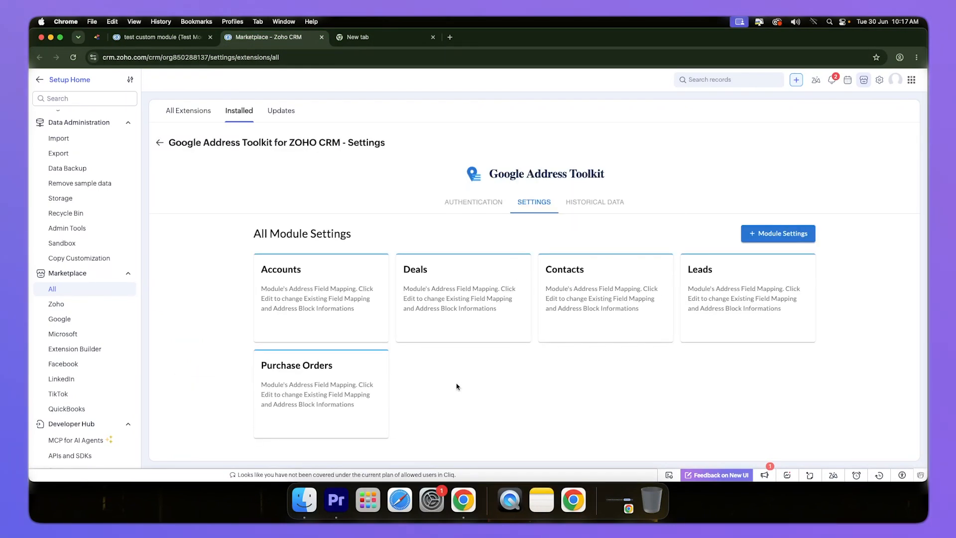
mouse_move(294, 284)
mouse_move(573, 298)
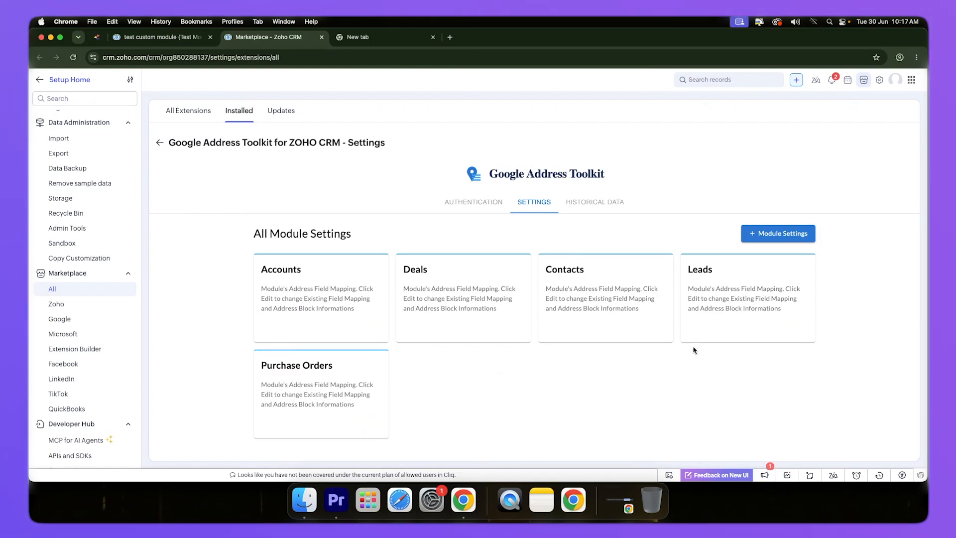
Start a new module setting in the toolkit and look at the modules available for address settings.
left_click(776, 233)
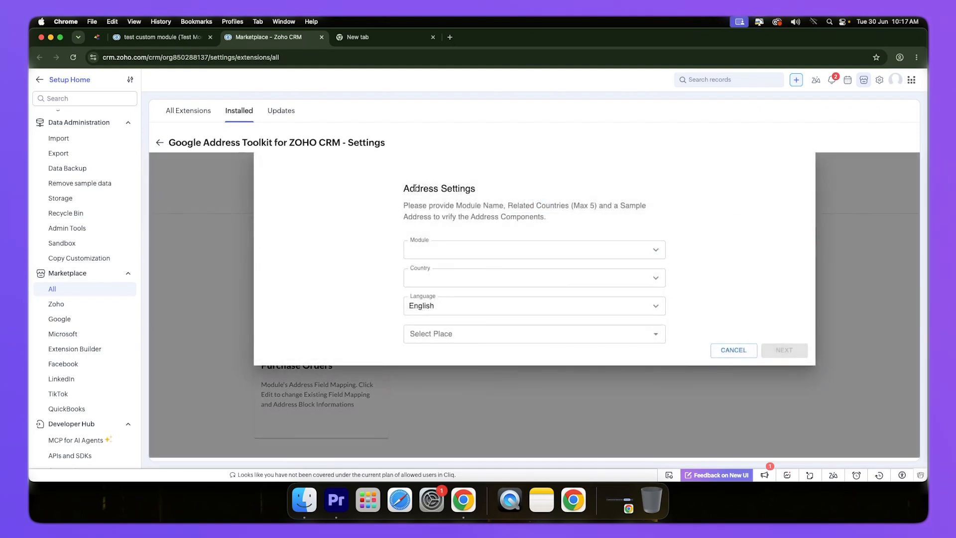
double_click(415, 188)
left_click(393, 218)
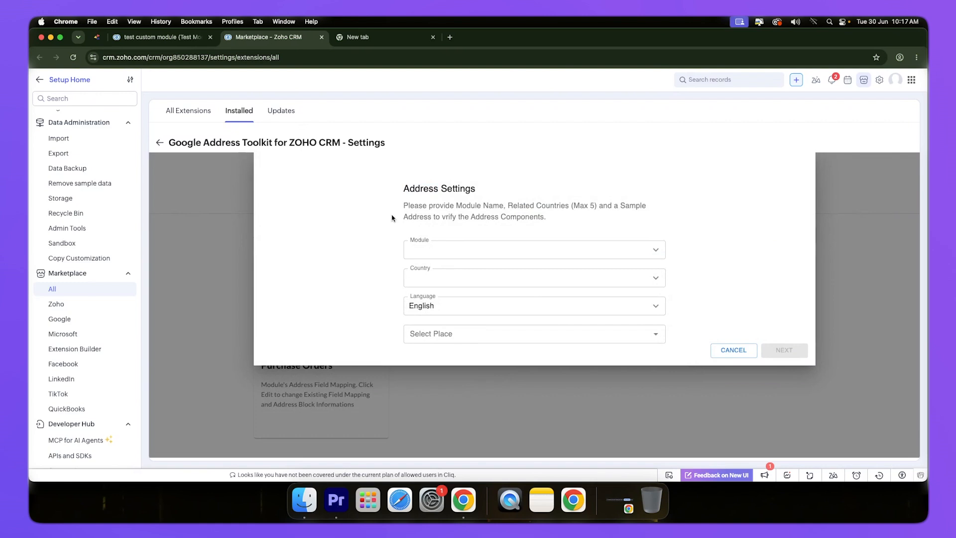
left_click(447, 249)
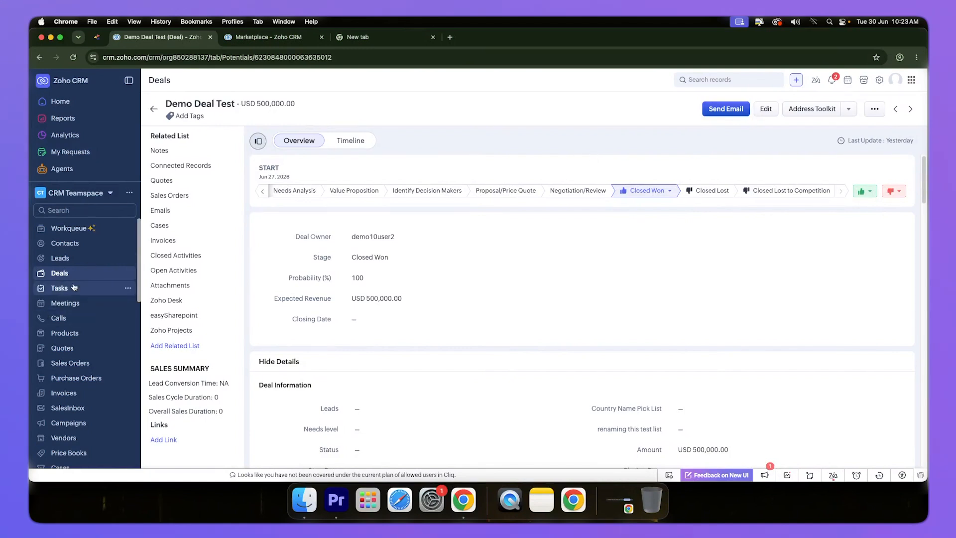
Open a record in the Contacts module and launch the Address Toolkit for that contact.
left_click(67, 244)
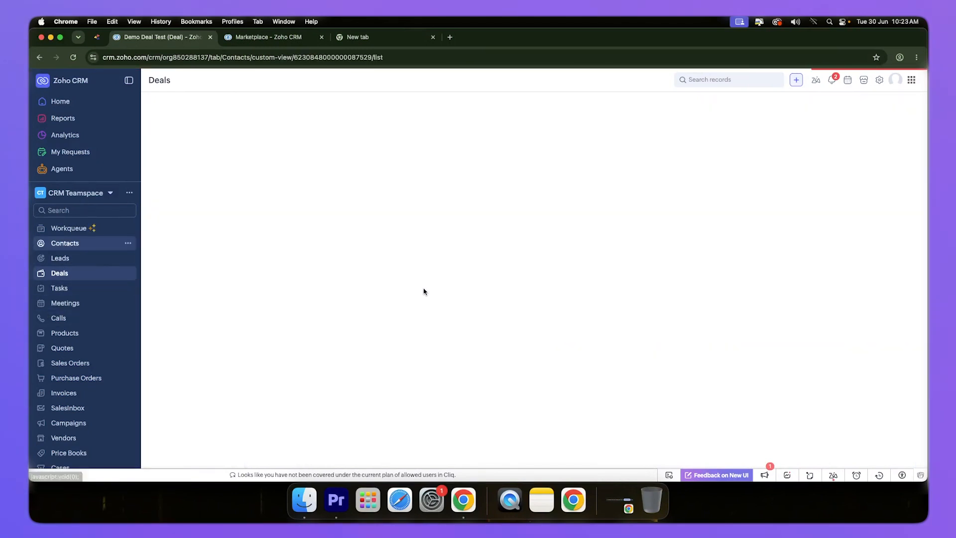
left_click(338, 200)
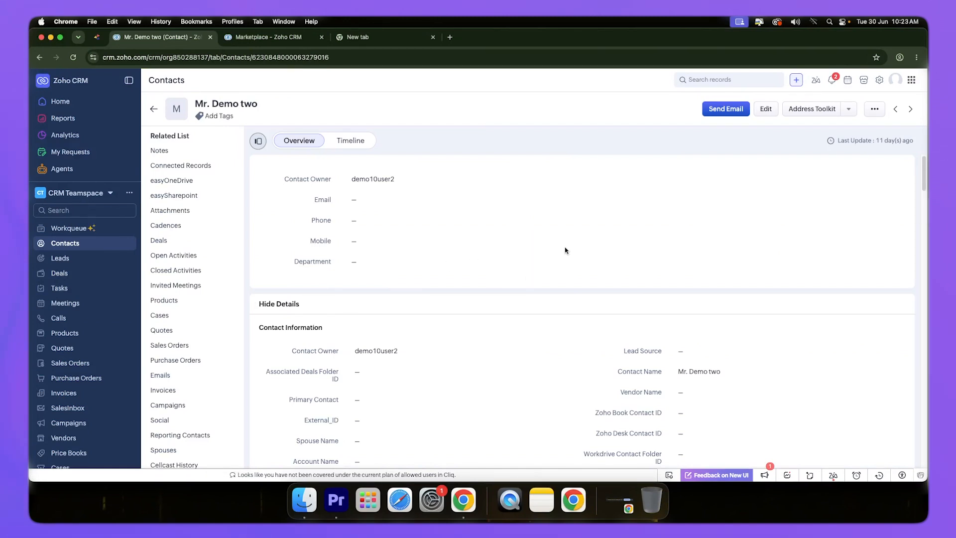
left_click(808, 112)
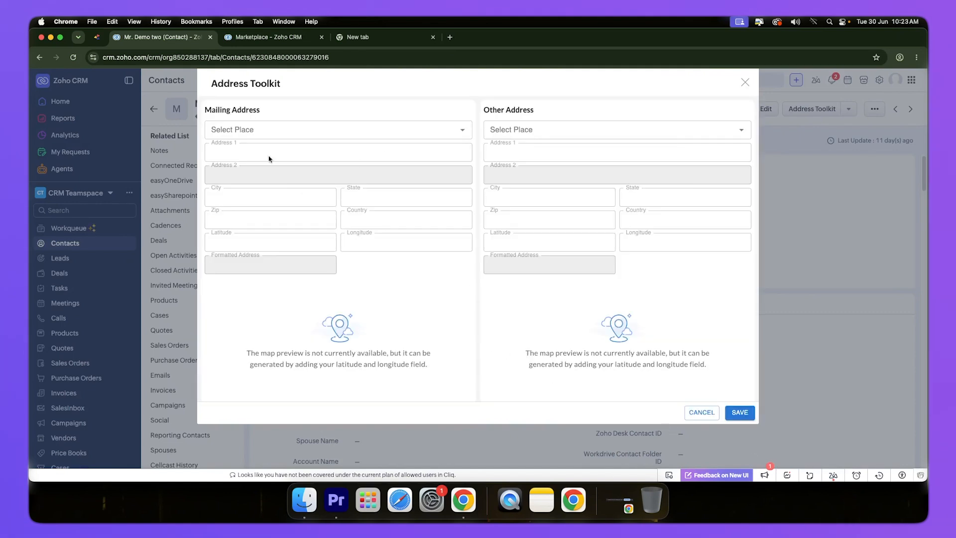
Fill the contact's Mailing Address by searching places for 123 and choosing the second London suggestion, save it, and review the Address Information section.
left_click(242, 128)
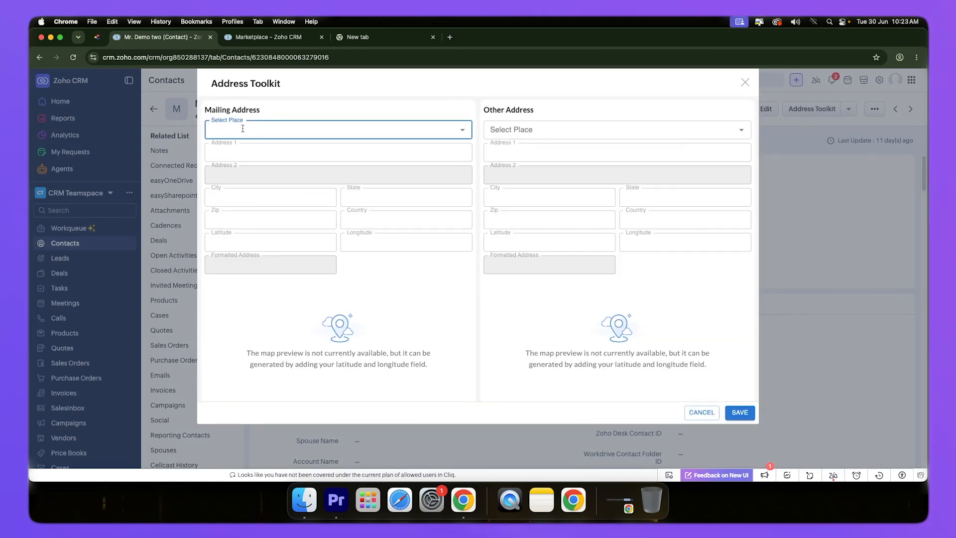
type("123")
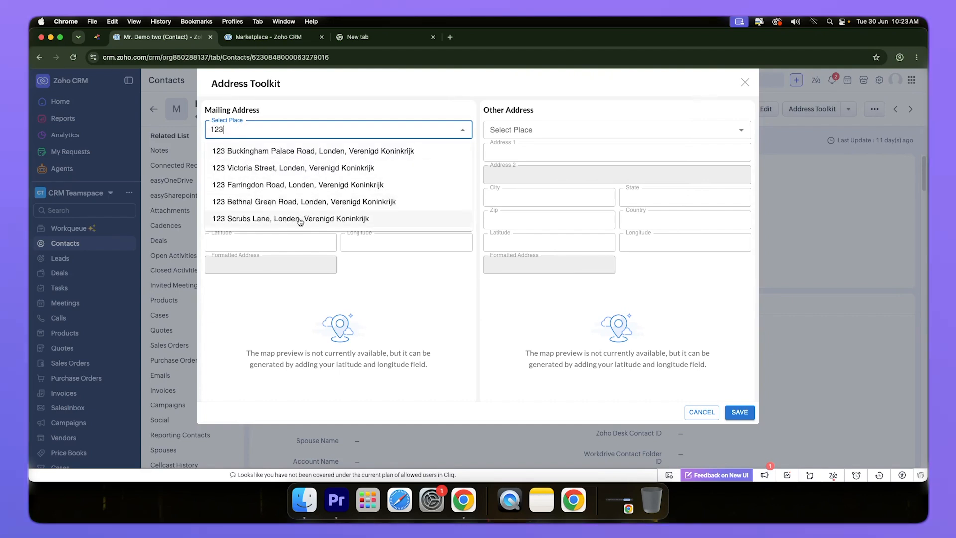
left_click(279, 170)
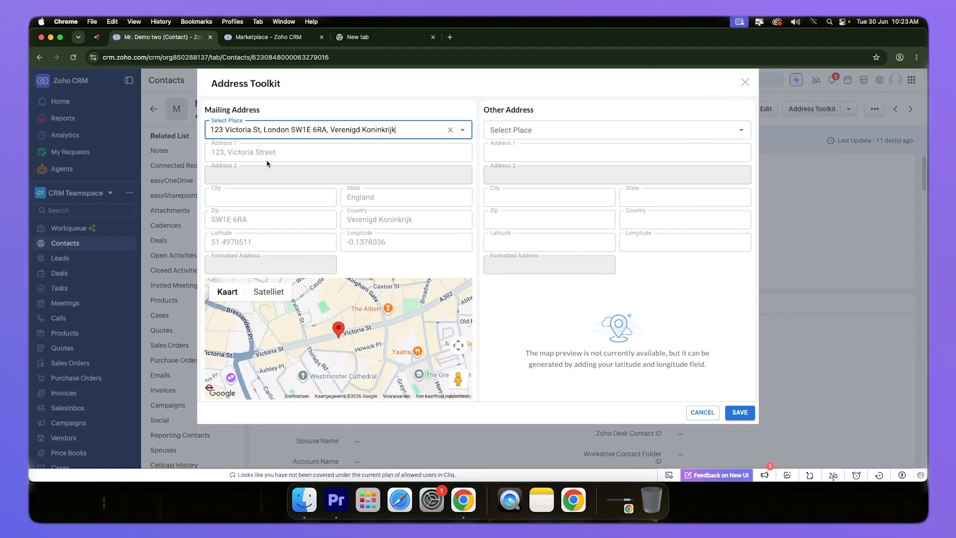
left_click(397, 270)
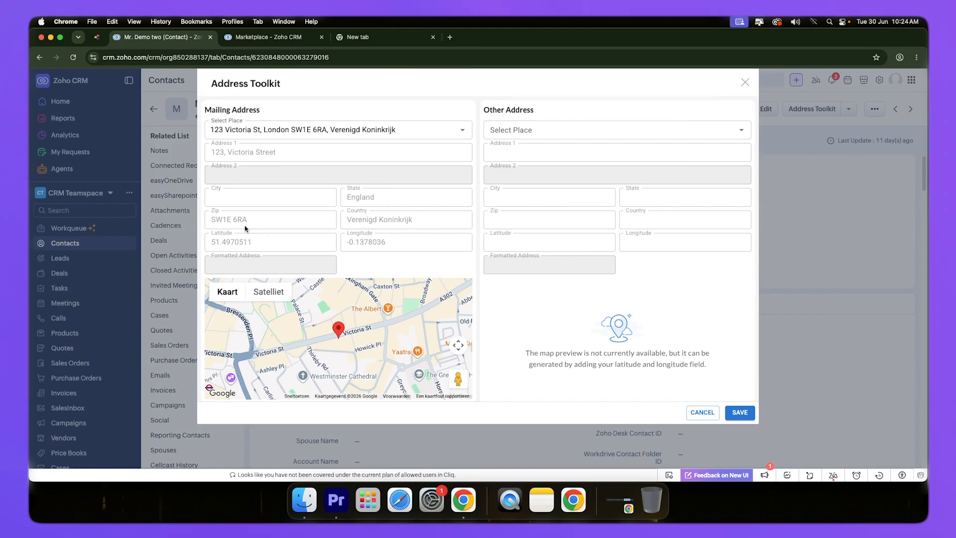
left_click(740, 412)
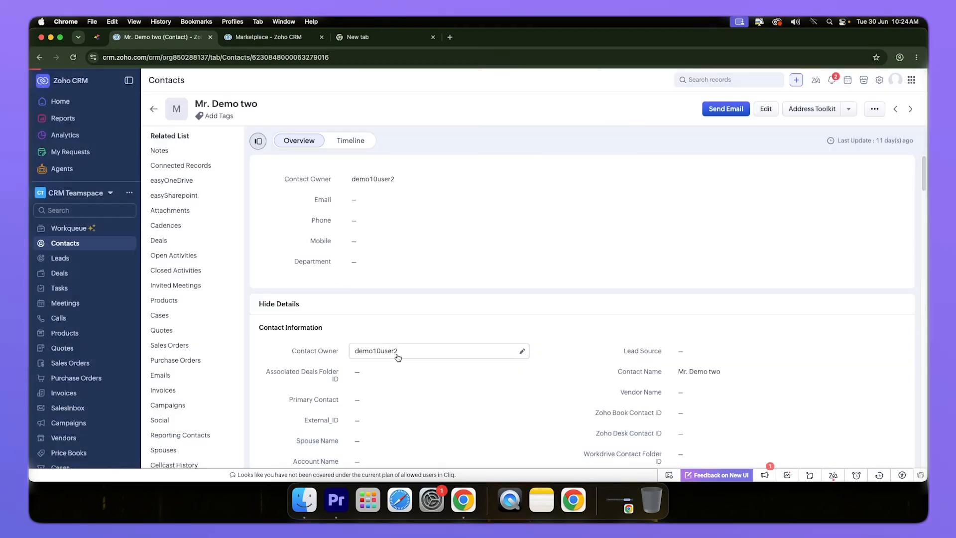
scroll(338, 327, "down", 10)
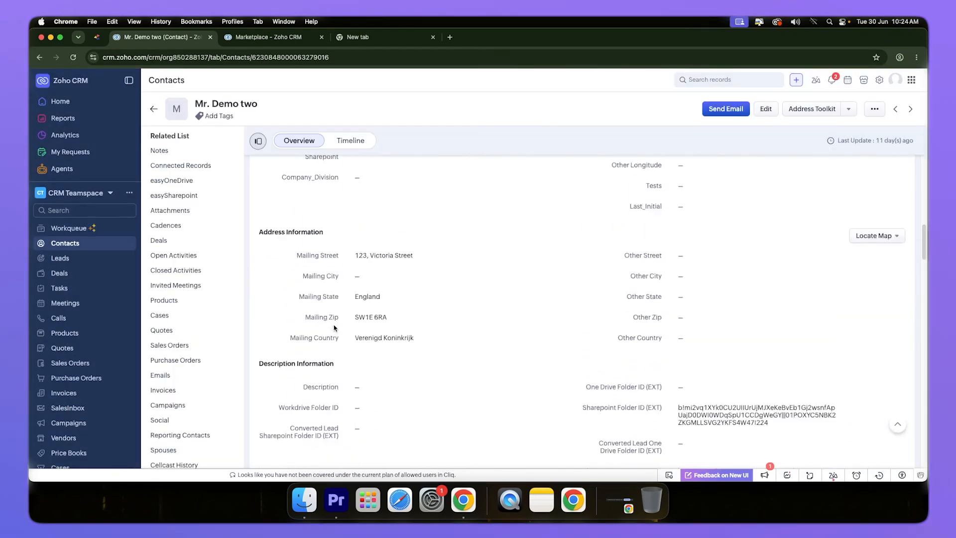
scroll(334, 327, "down", 4)
scroll(334, 327, "up", 3)
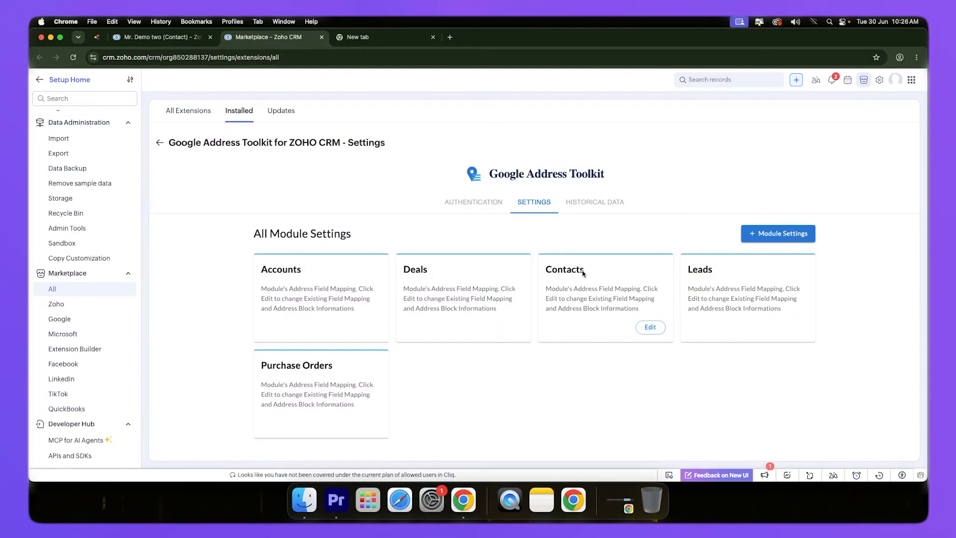
Edit the toolkit's Contacts module settings and add a new address block named Office Address.
left_click(649, 328)
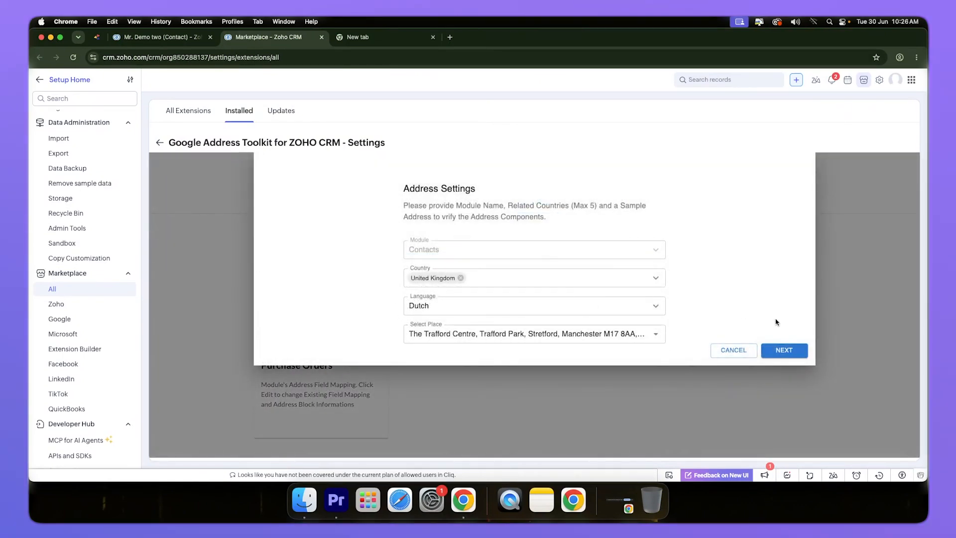
left_click(784, 352)
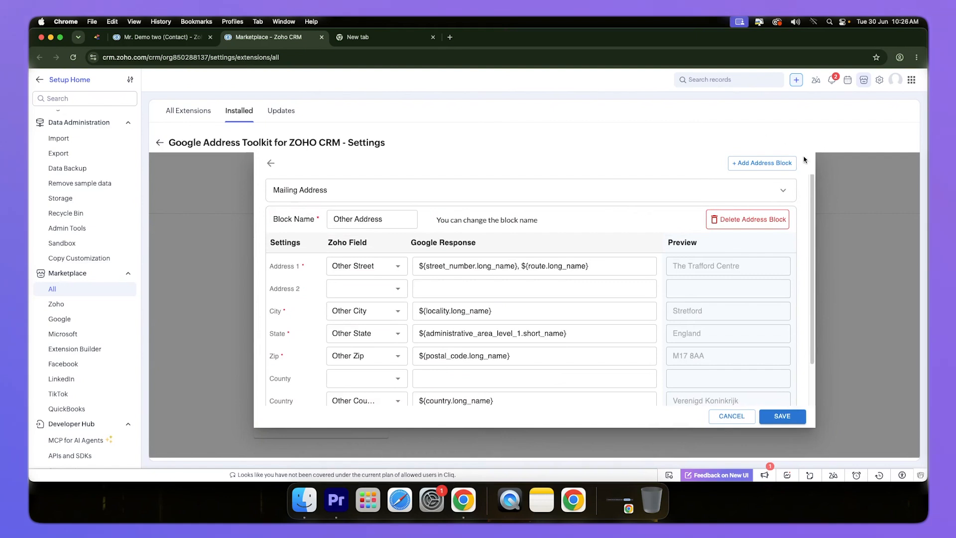
left_click(750, 166)
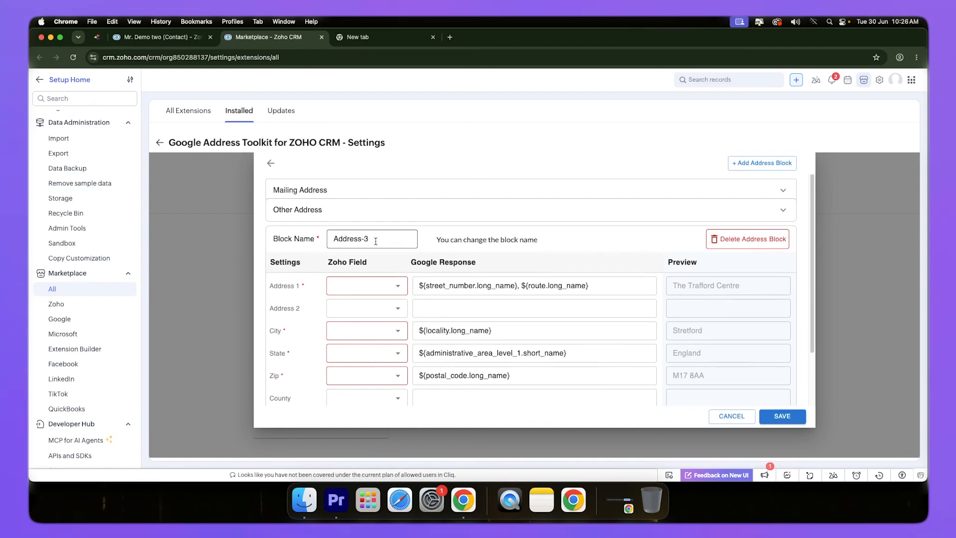
triple_click(332, 240)
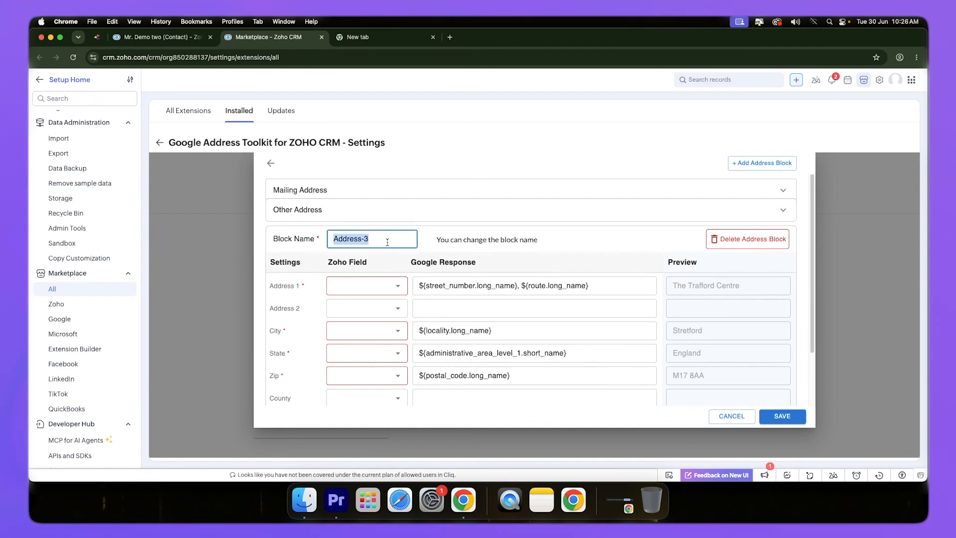
type("Office")
Examine the Office Address block's field mappings from Address 1 to Longitude, including the Zoho fields offered for Address 1.
left_click(373, 286)
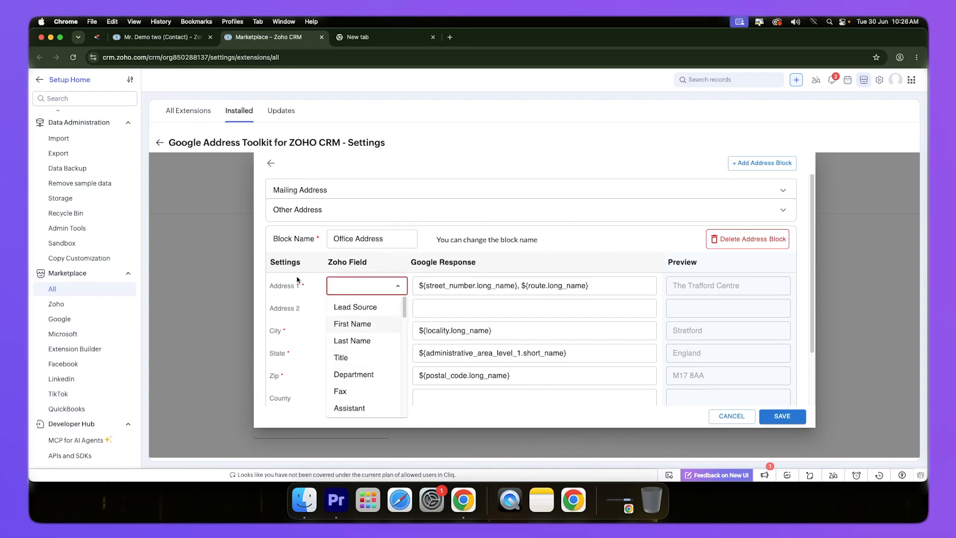
scroll(367, 358, "down", 15)
left_click(419, 419)
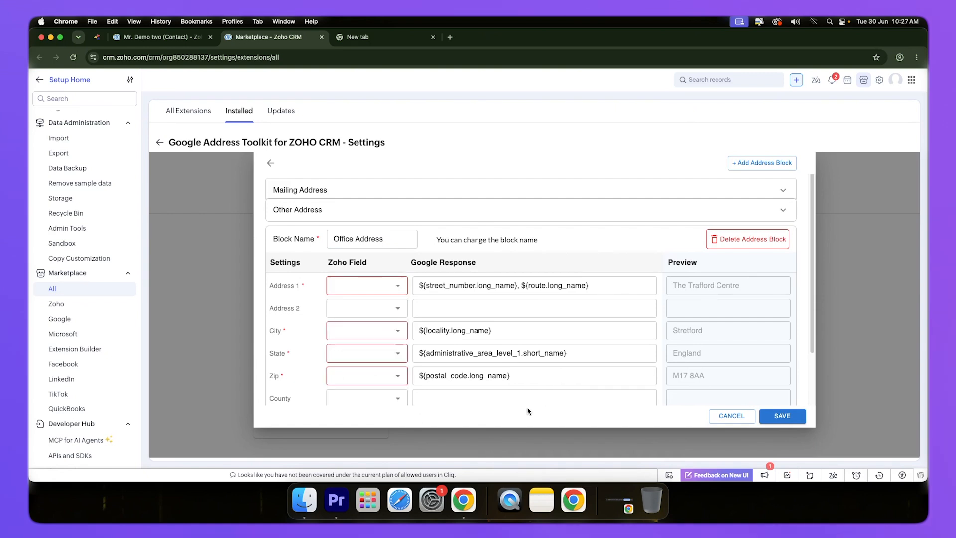
scroll(365, 313, "down", 5)
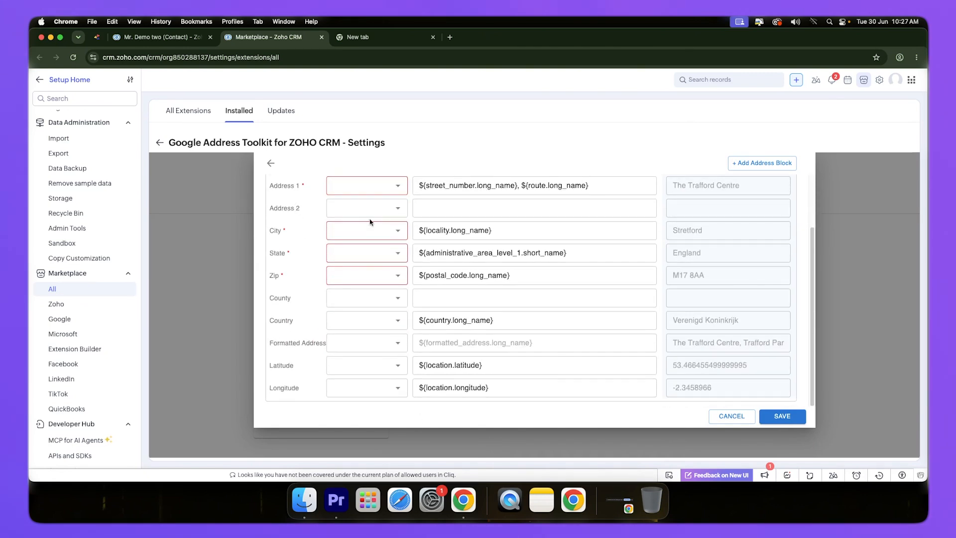
scroll(363, 365, "up", 5)
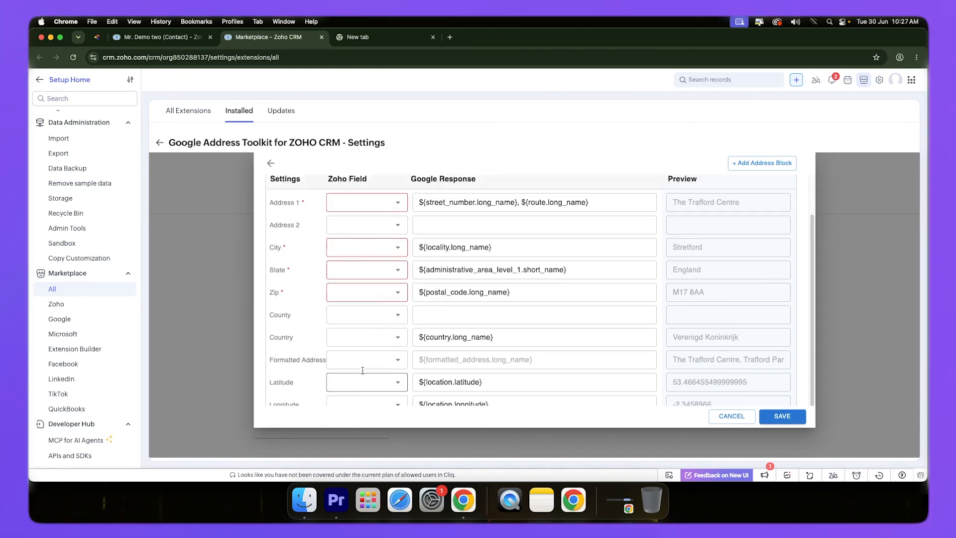
scroll(363, 363, "down", 5)
scroll(363, 363, "up", 5)
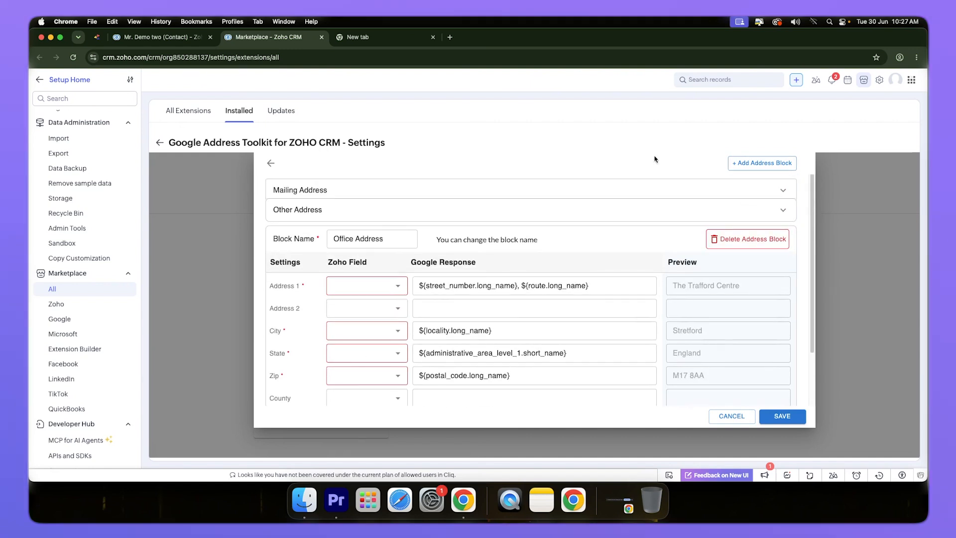
scroll(558, 351, "down", 5)
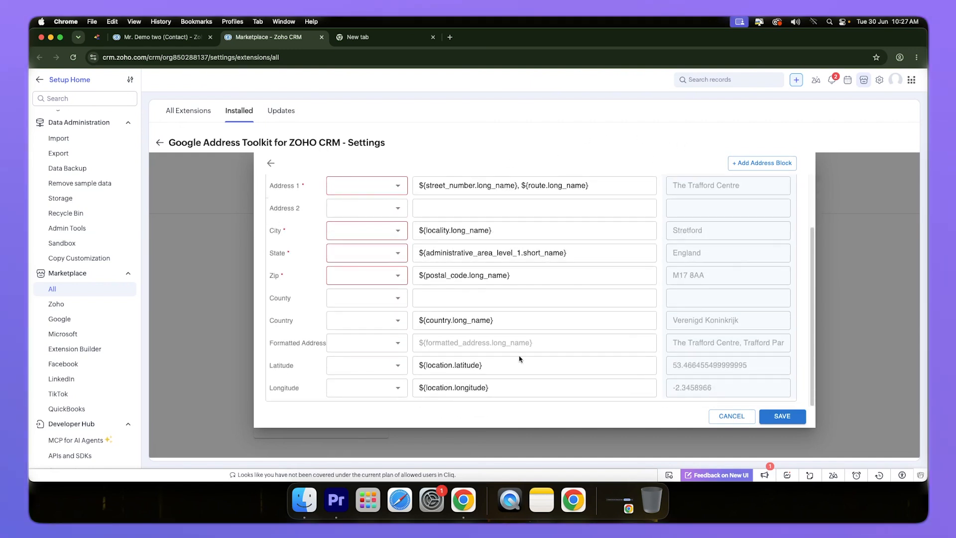
scroll(520, 358, "up", 5)
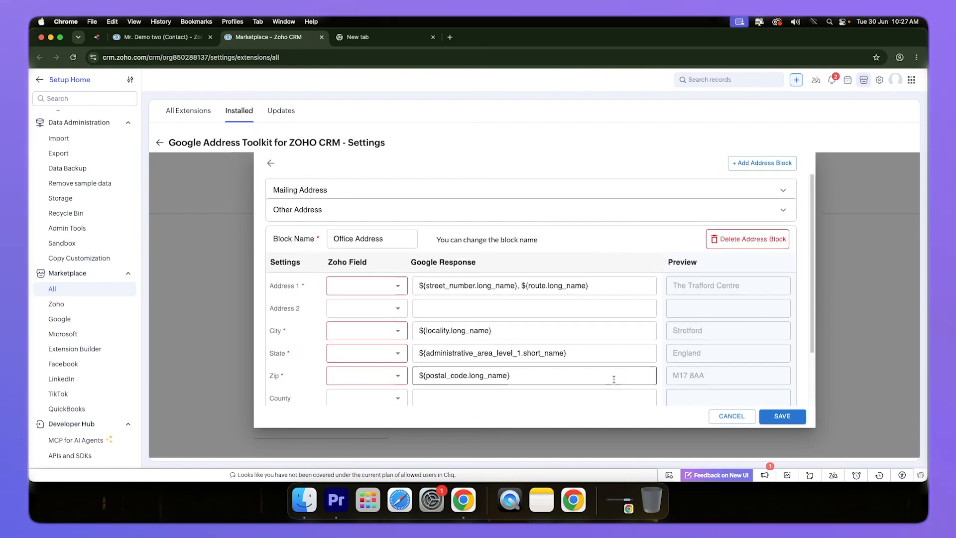
scroll(532, 343, "down", 5)
scroll(531, 345, "up", 5)
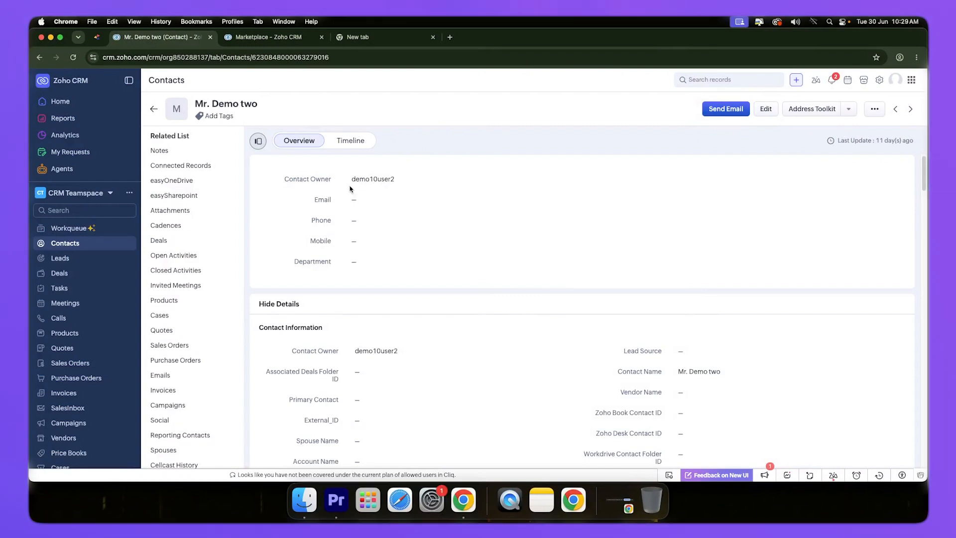
Reopen the contact's Address Toolkit and fill Other Address by searching places for 234 and choosing a suggested London address.
left_click(812, 114)
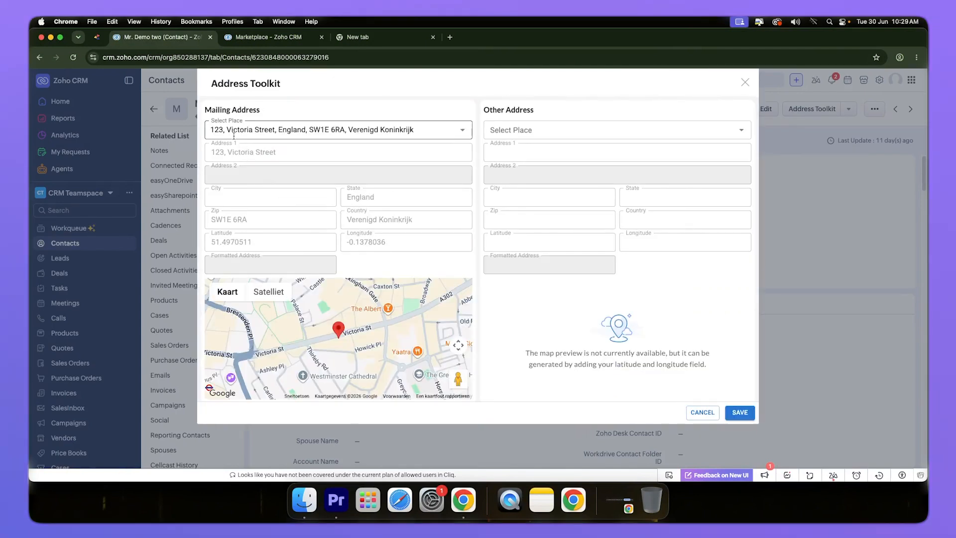
triple_click(214, 109)
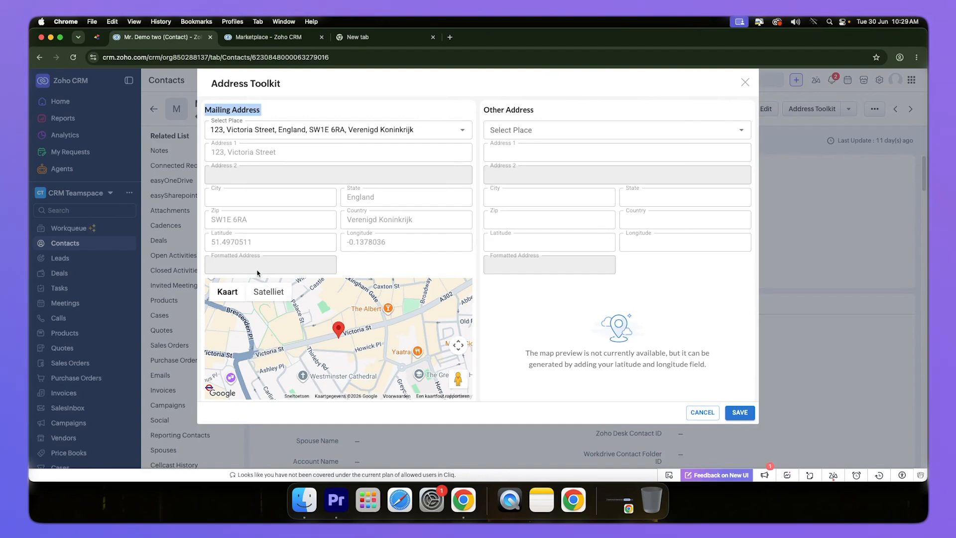
left_click(237, 106)
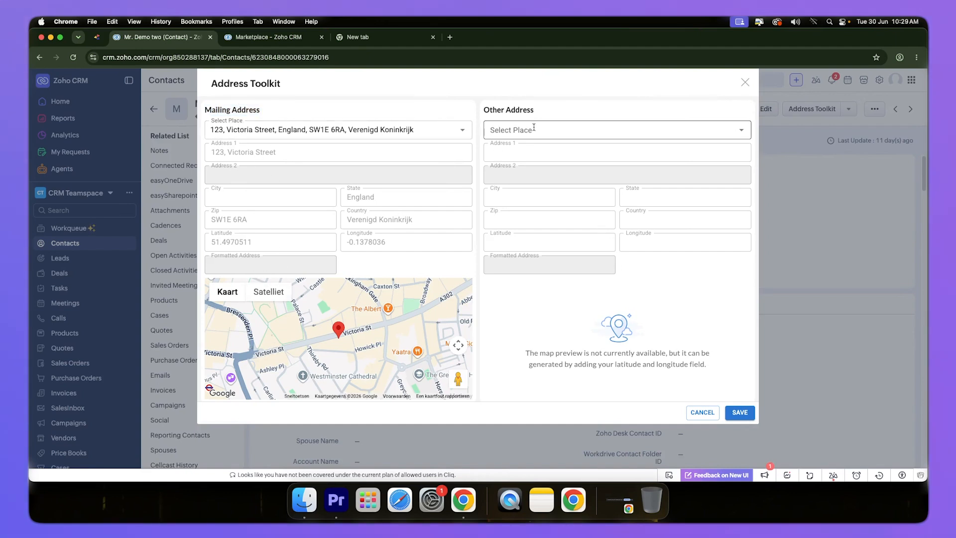
left_click(536, 130)
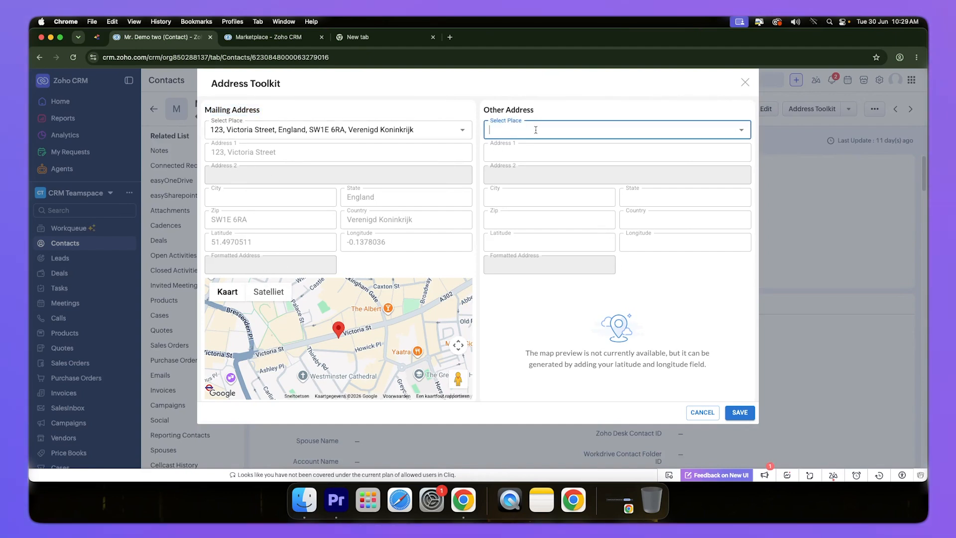
type("234")
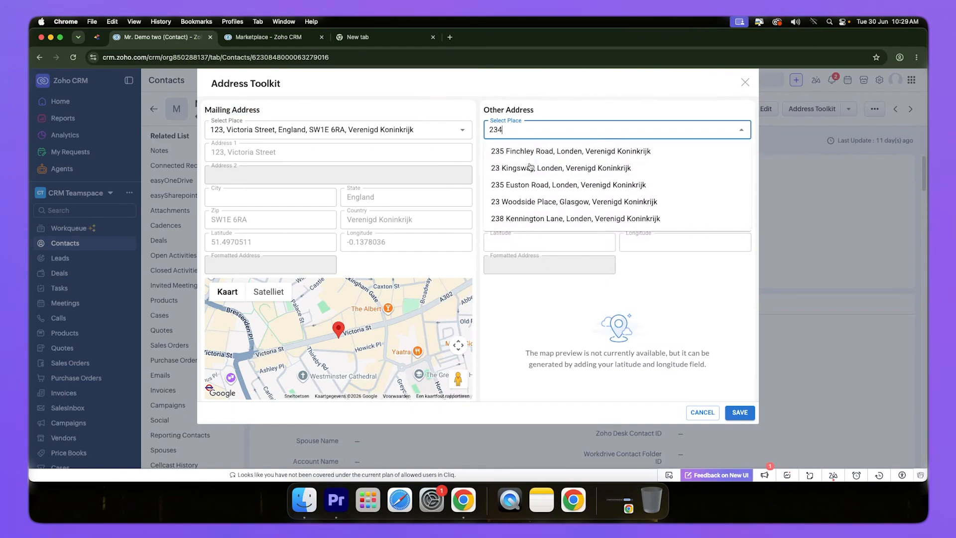
left_click(533, 169)
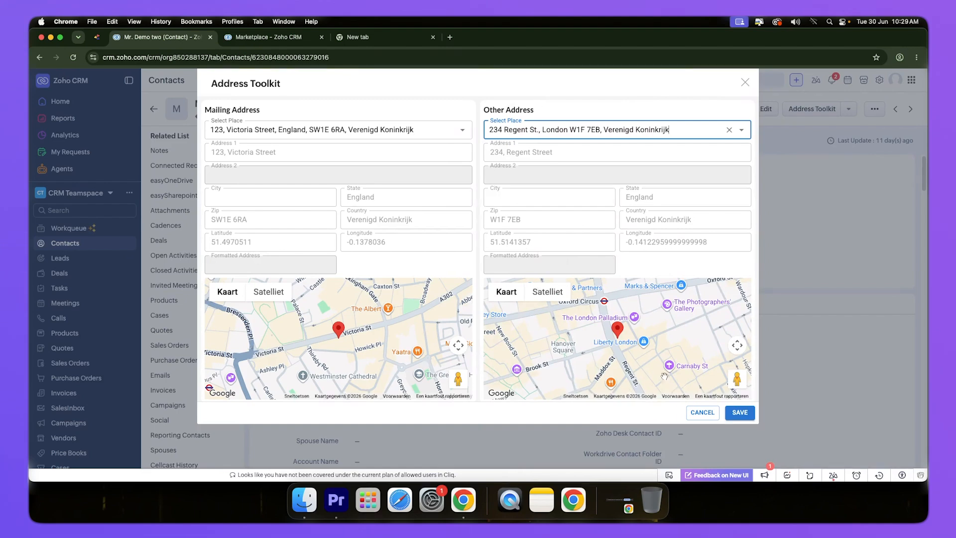
Save the contact's Mailing and Other addresses, and review the stored mailing and other latitude and longitude fields.
left_click(740, 413)
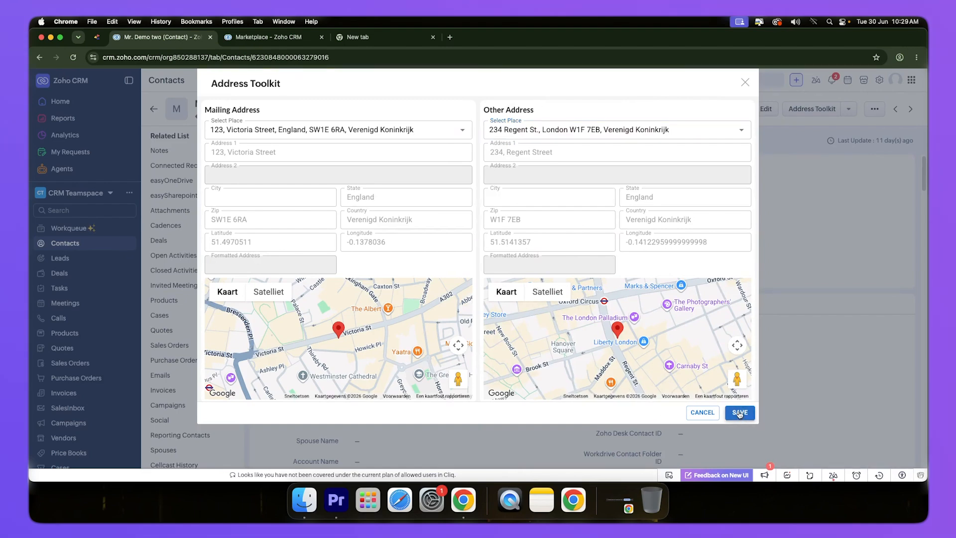
scroll(362, 348, "down", 5)
scroll(362, 342, "down", 2)
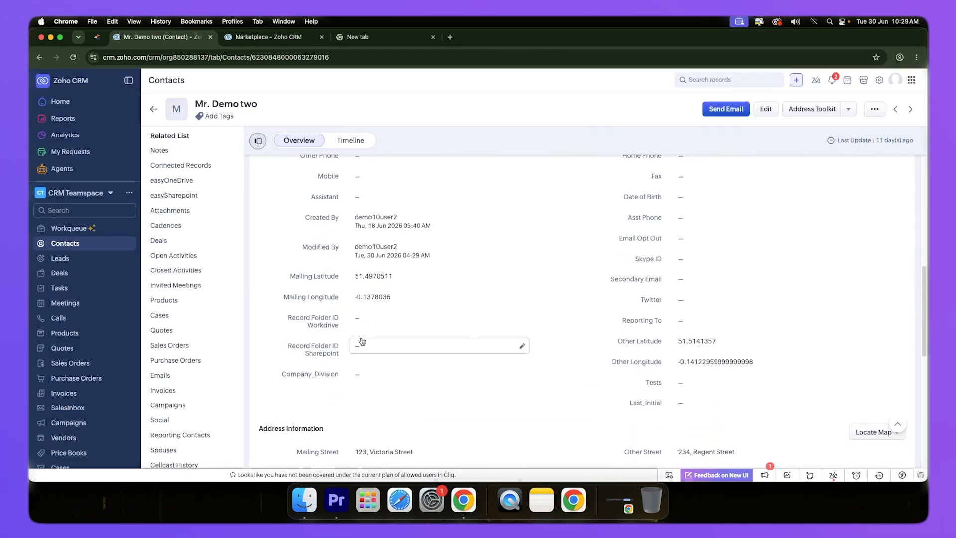
double_click(306, 278)
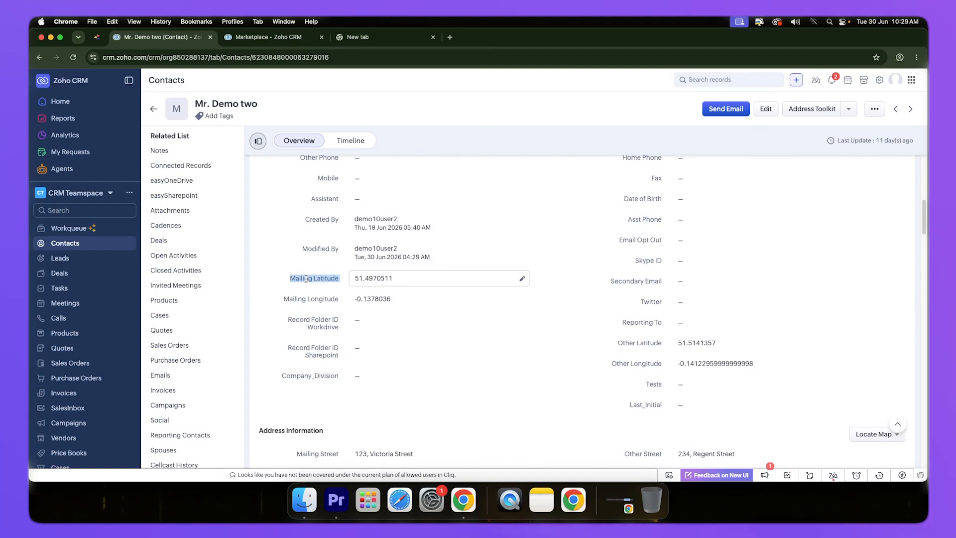
double_click(298, 299)
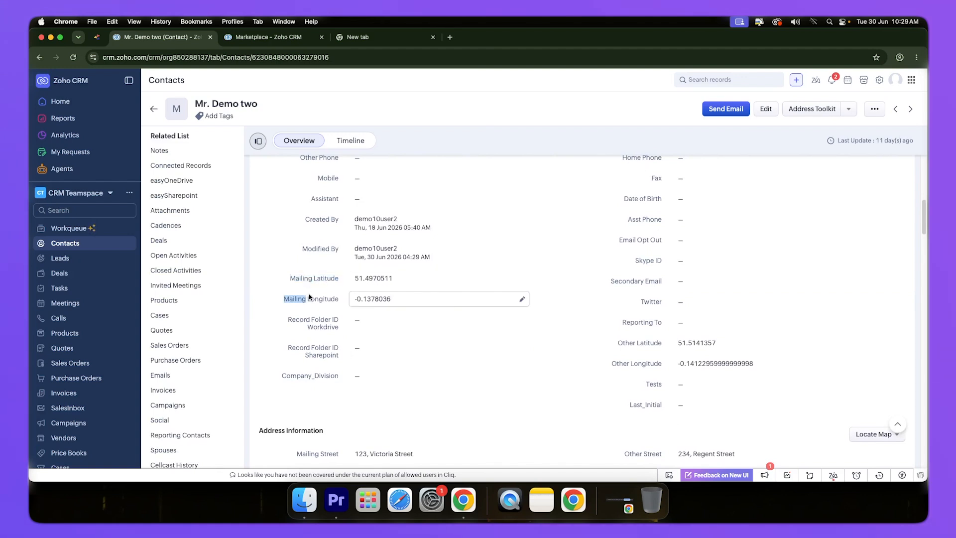
double_click(649, 343)
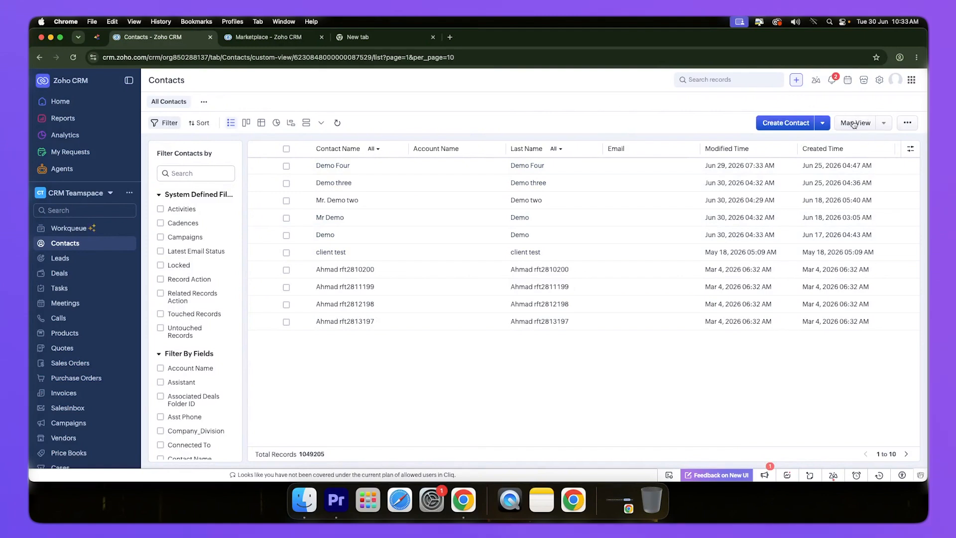
Open the Map View of the contacts list and examine the Mailing Address pins clustered around London at several zoom levels.
left_click(855, 123)
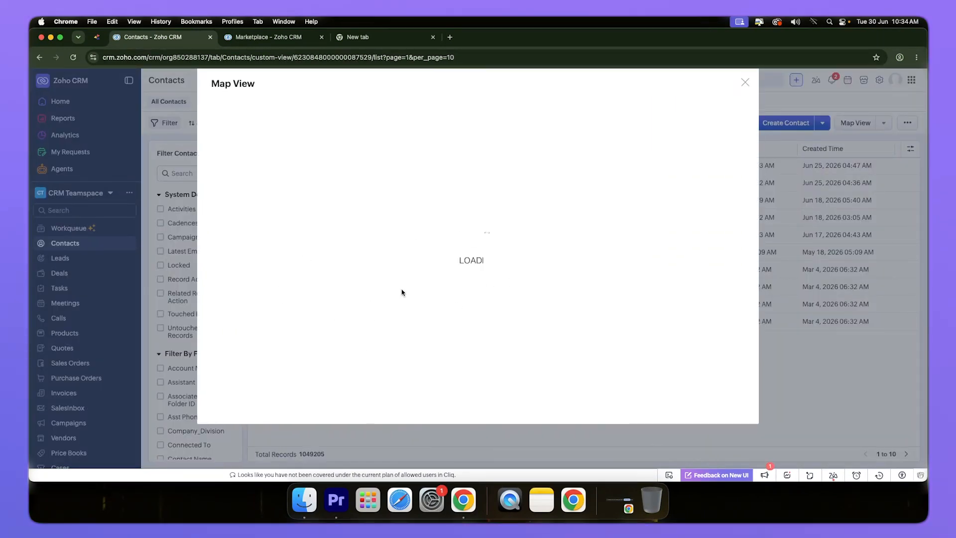
scroll(622, 324, "up", 2)
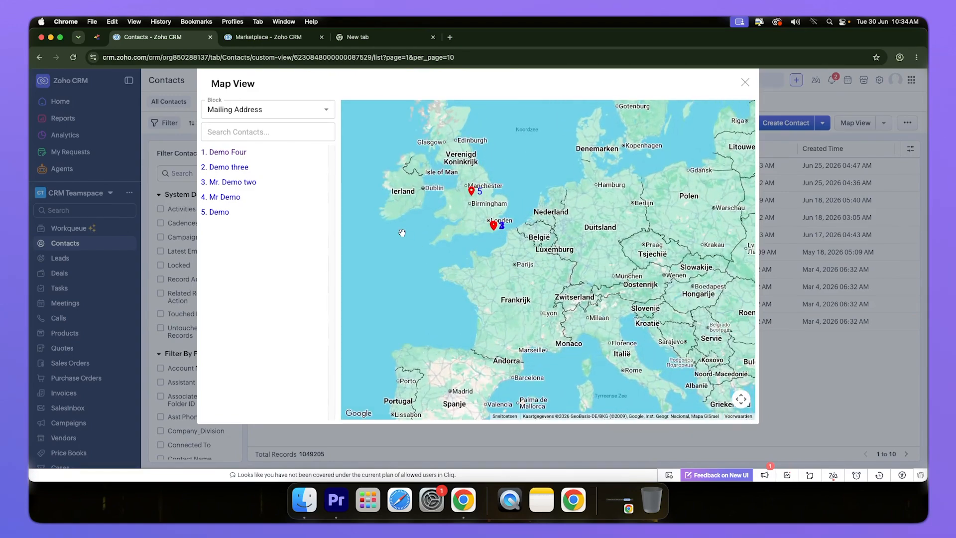
scroll(412, 215, "up", 2)
scroll(527, 214, "up", 3)
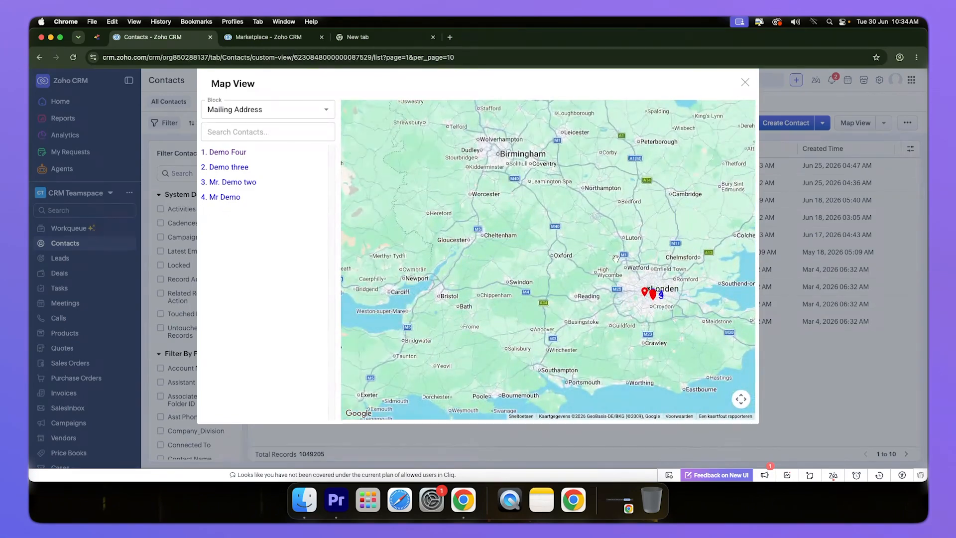
scroll(608, 280, "up", 3)
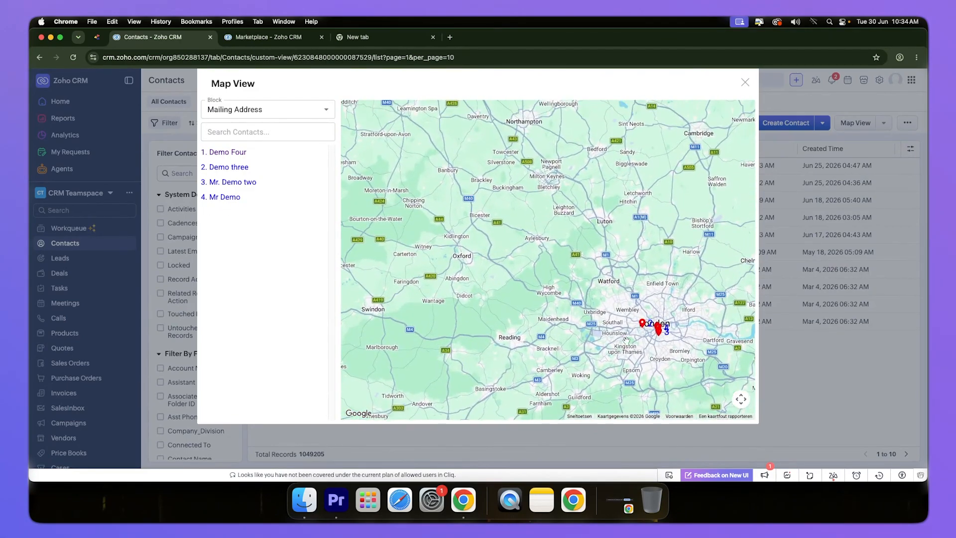
mouse_move(643, 325)
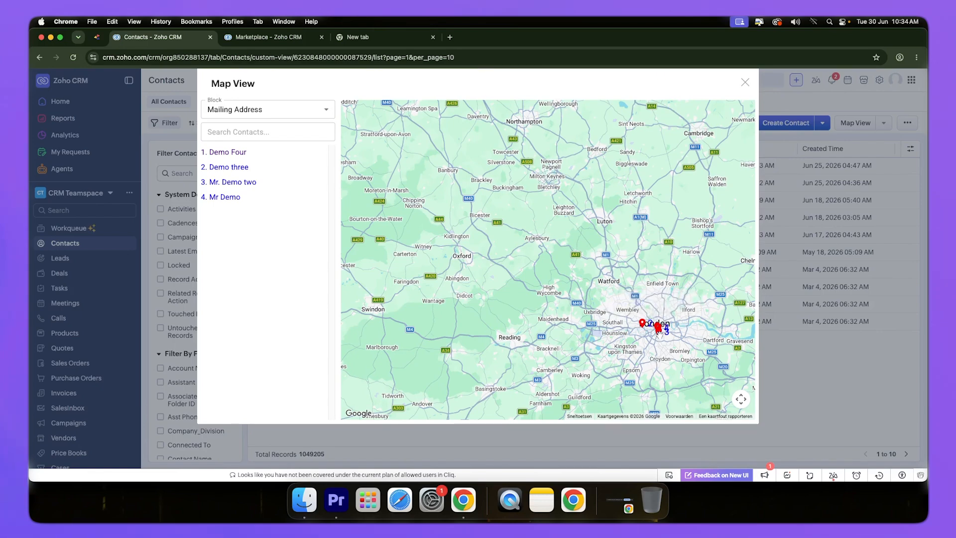
scroll(658, 333, "up", 10)
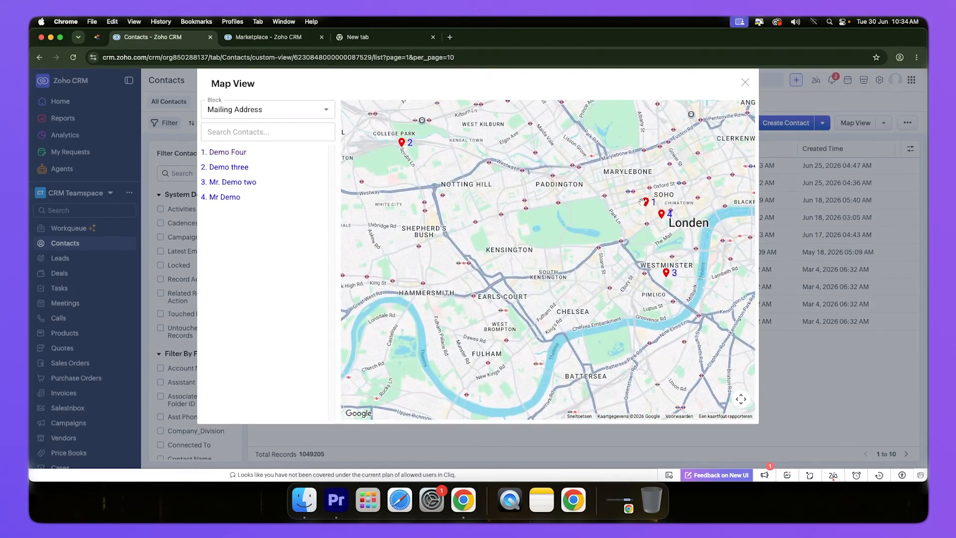
left_click_drag(584, 231, 650, 213)
scroll(651, 215, "down", 3)
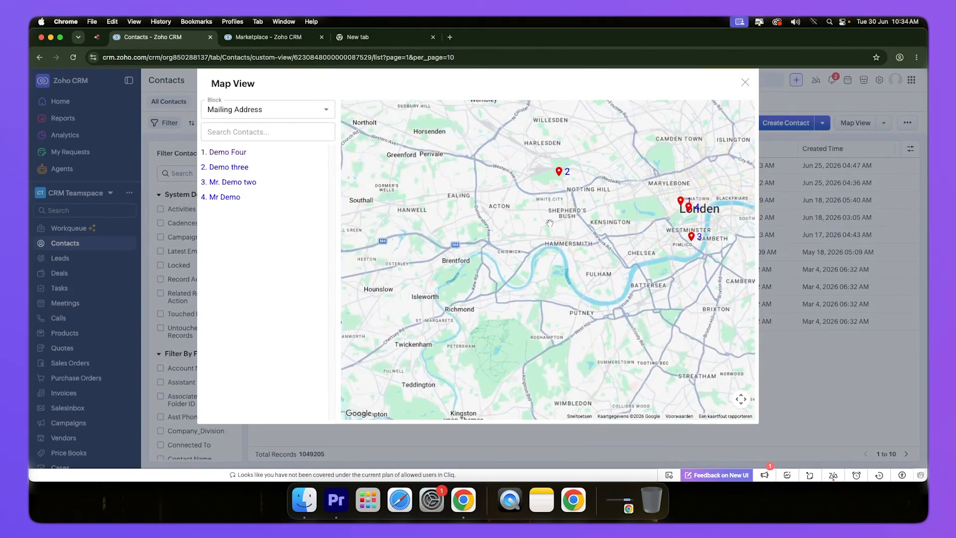
scroll(549, 223, "down", 3)
scroll(513, 214, "down", 9)
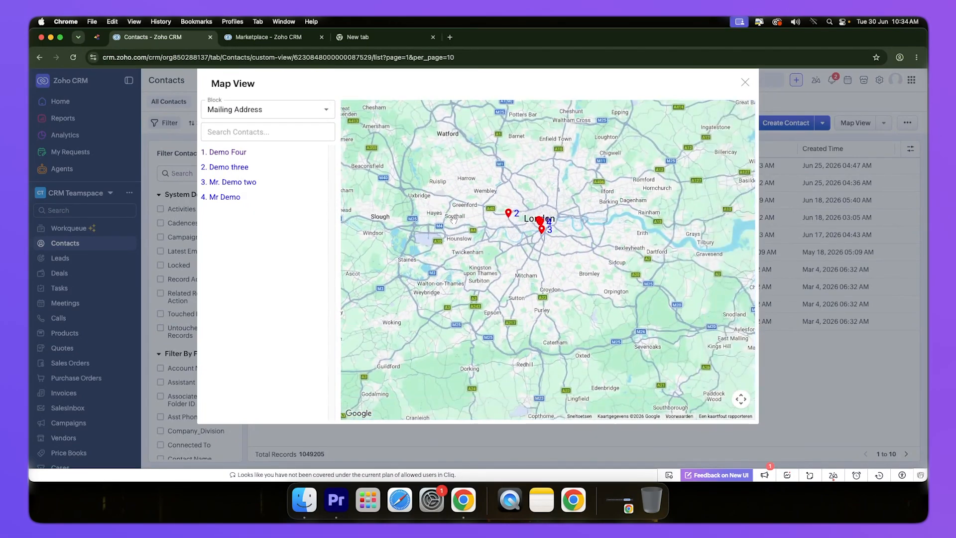
scroll(391, 237, "down", 3)
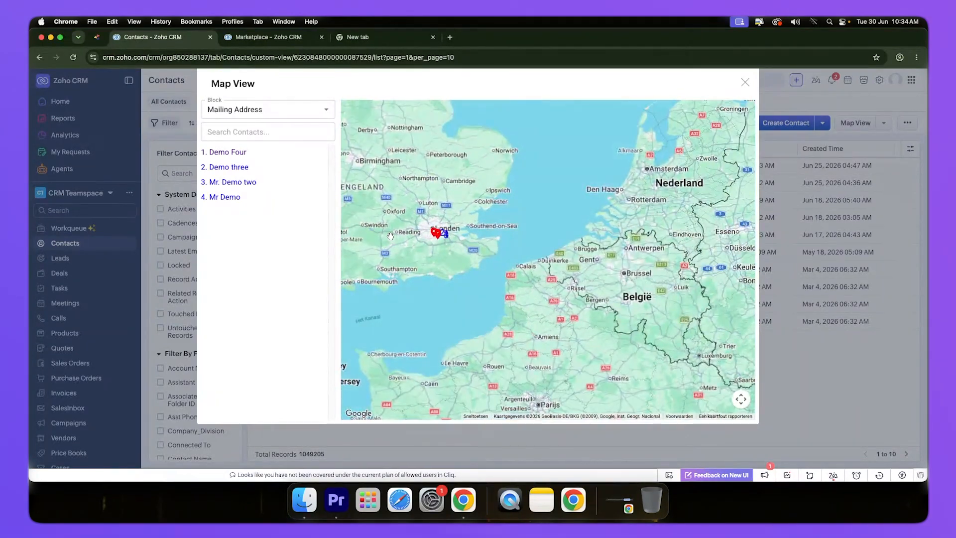
Examine the Mailing Address pin in Manchester on the map and return to the London pins, comparing the contacts listed for each area.
left_click_drag(390, 236, 601, 288)
scroll(553, 299, "up", 3)
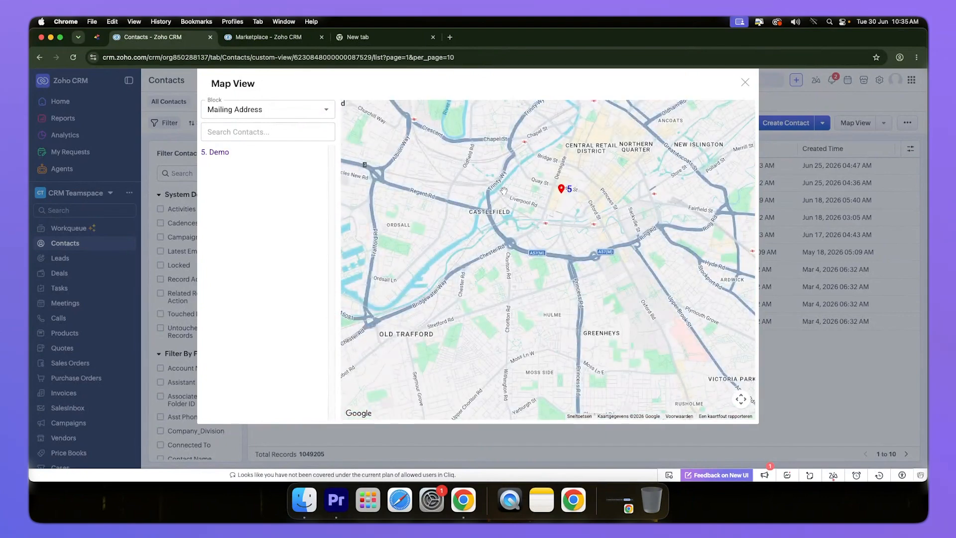
left_click_drag(504, 191, 471, 229)
scroll(525, 281, "up", 3)
scroll(650, 274, "down", 5)
left_click_drag(649, 294, 395, 101)
scroll(560, 293, "down", 5)
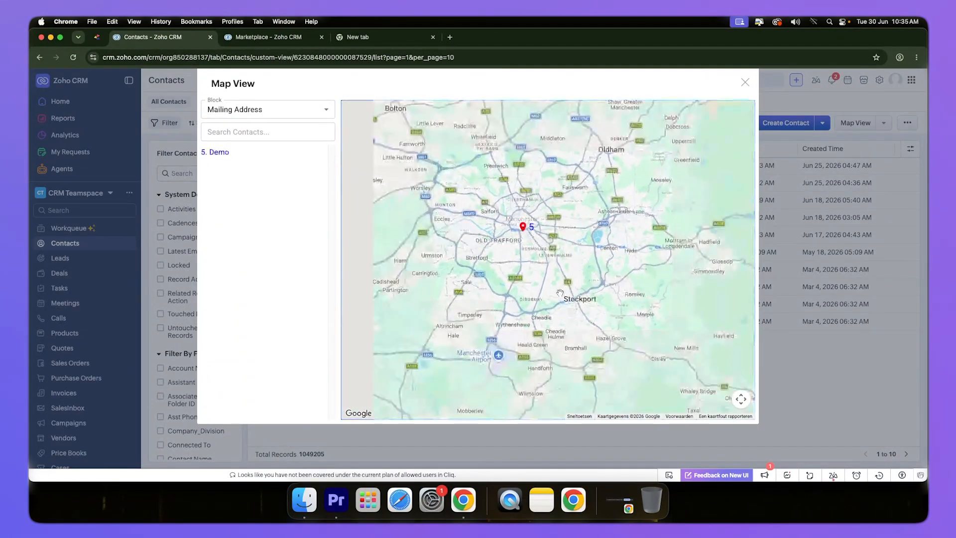
scroll(560, 292, "down", 5)
scroll(594, 305, "up", 2)
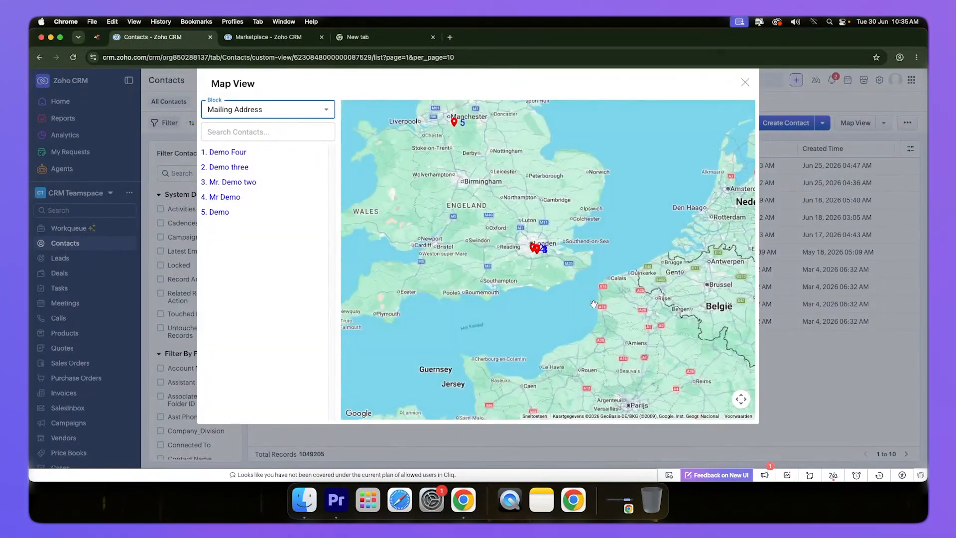
scroll(594, 305, "up", 5)
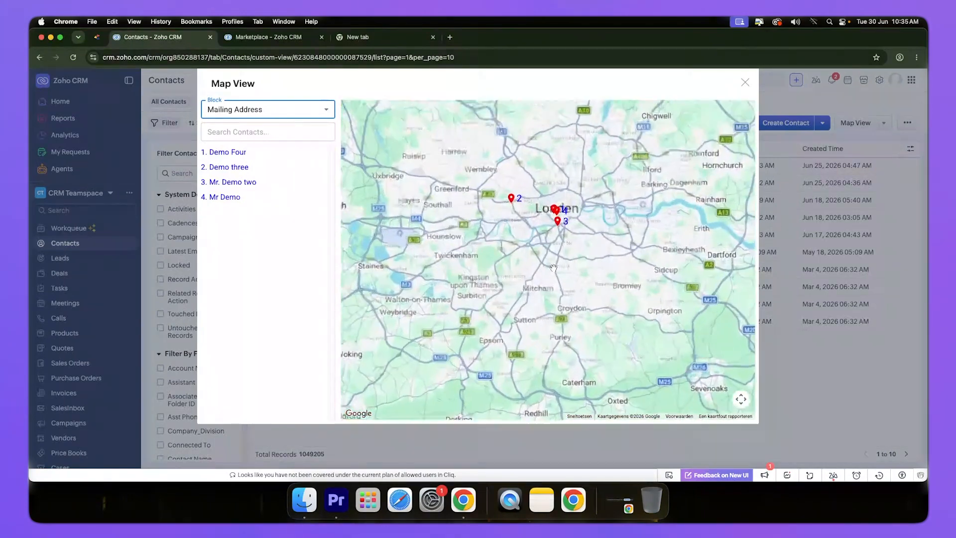
scroll(553, 268, "up", 5)
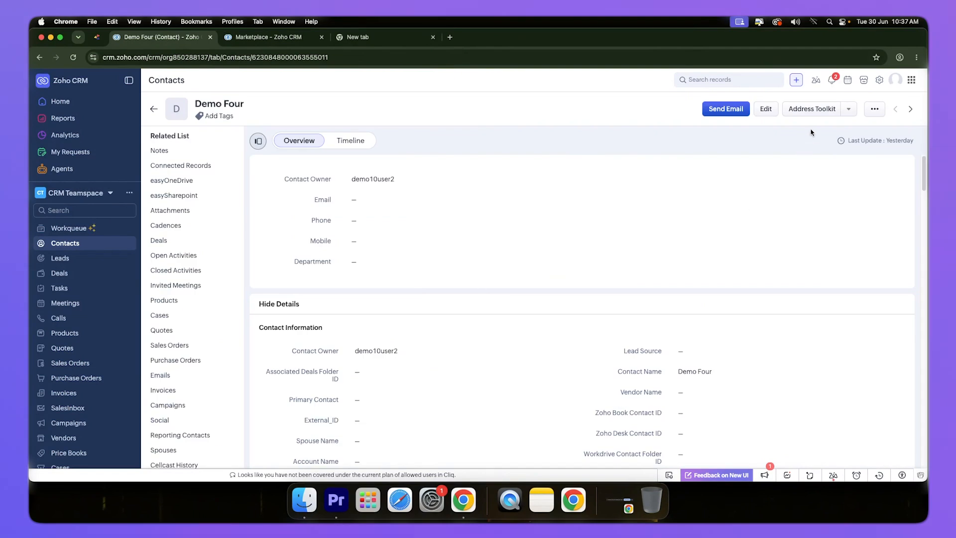
left_click(804, 114)
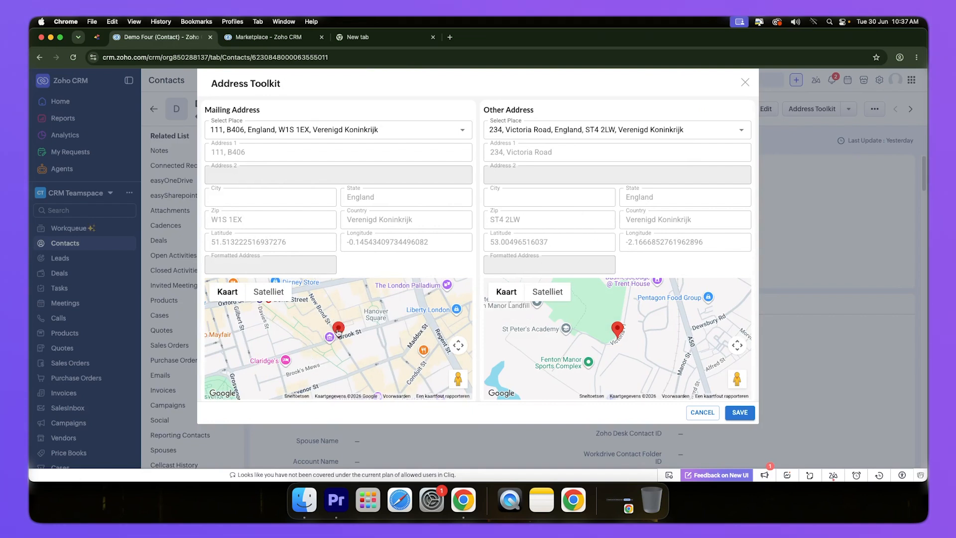
mouse_move(339, 329)
left_mouse_down()
mouse_move(308, 283)
mouse_move(304, 324)
mouse_move(277, 334)
left_mouse_up()
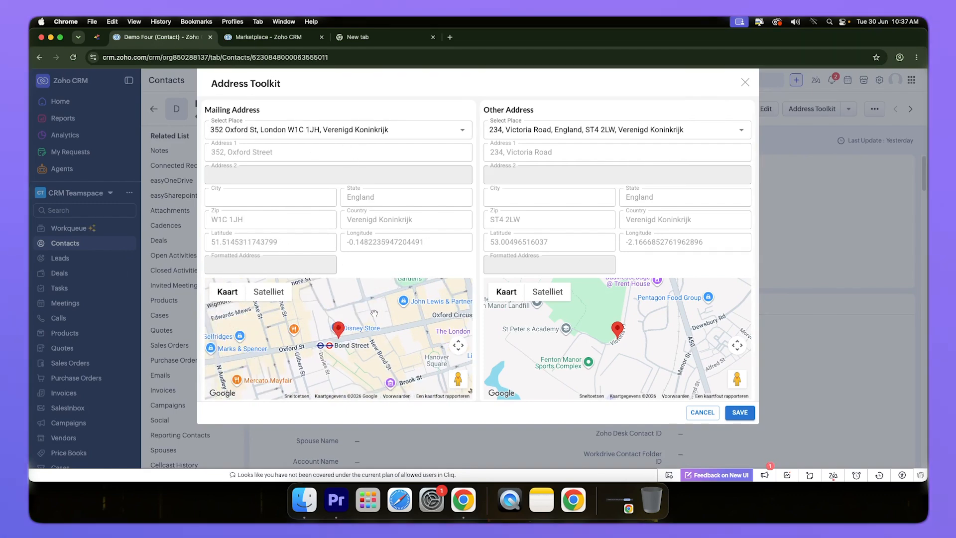
scroll(372, 309, "down", 2)
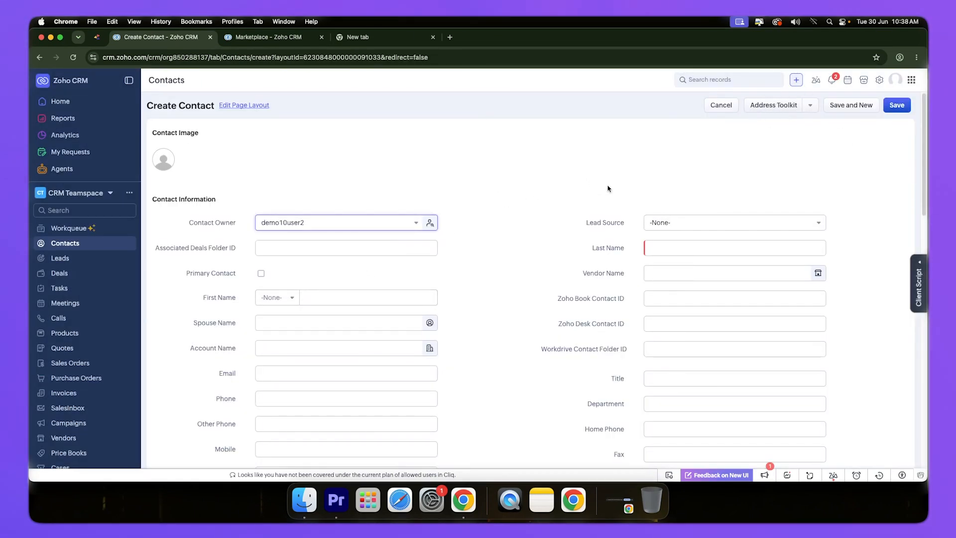
View the Address Toolkit on the Create Contact form, close it and return to the contacts list without creating a contact.
left_click(775, 106)
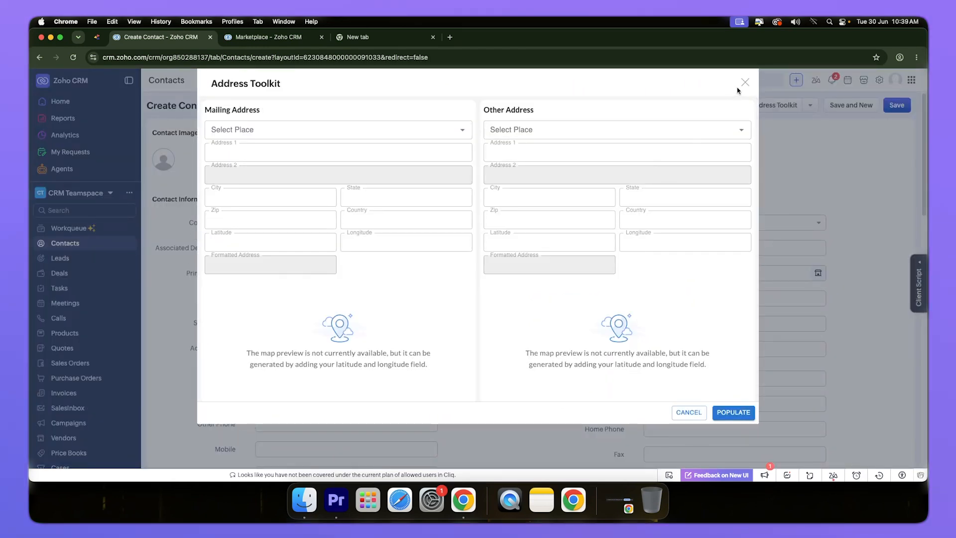
left_click(745, 82)
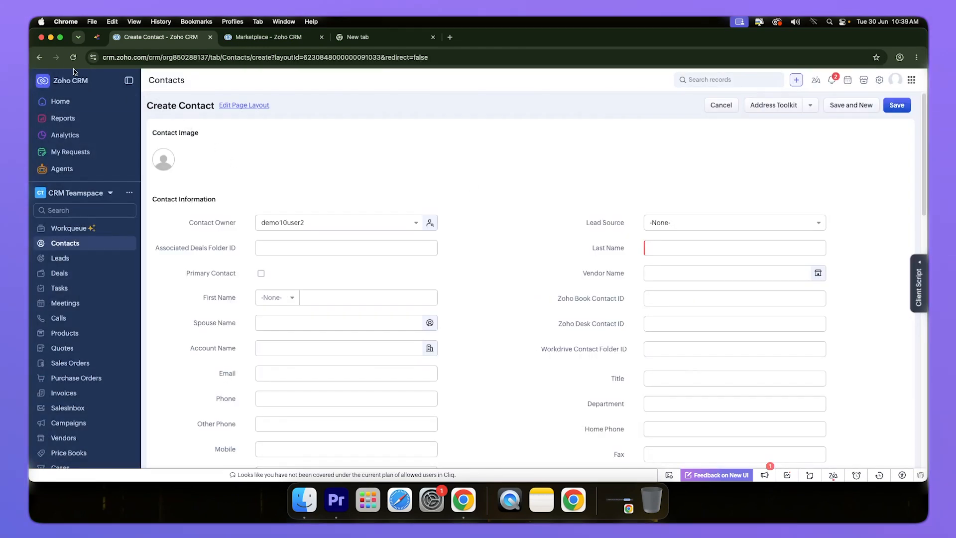
left_click(44, 59)
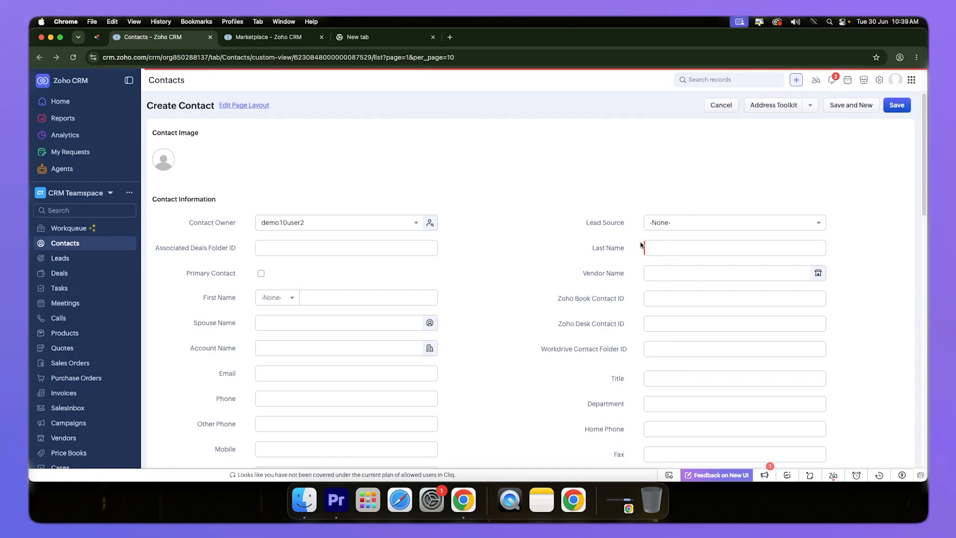
Open the first contact in the list and start cloning it to view the Address Toolkit option on the clone form.
left_click(332, 166)
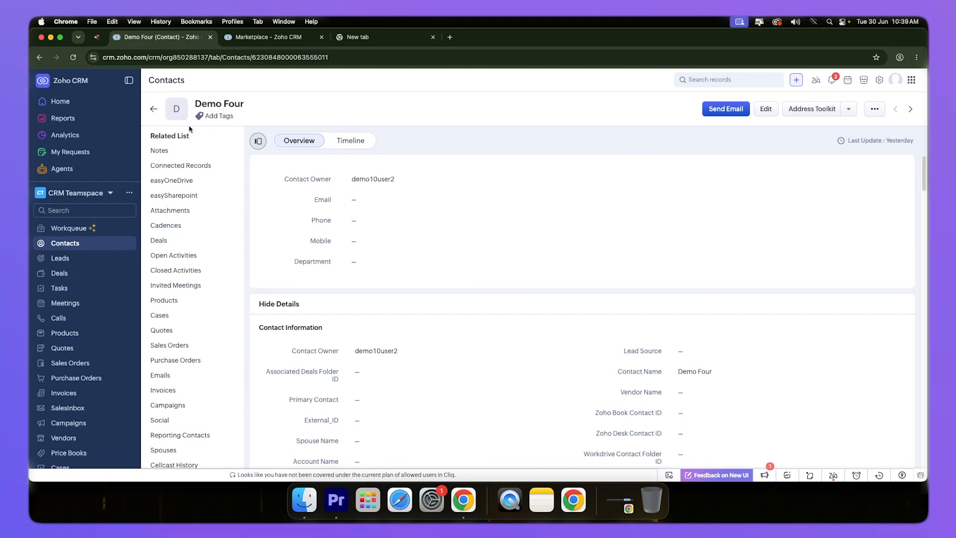
left_click(874, 108)
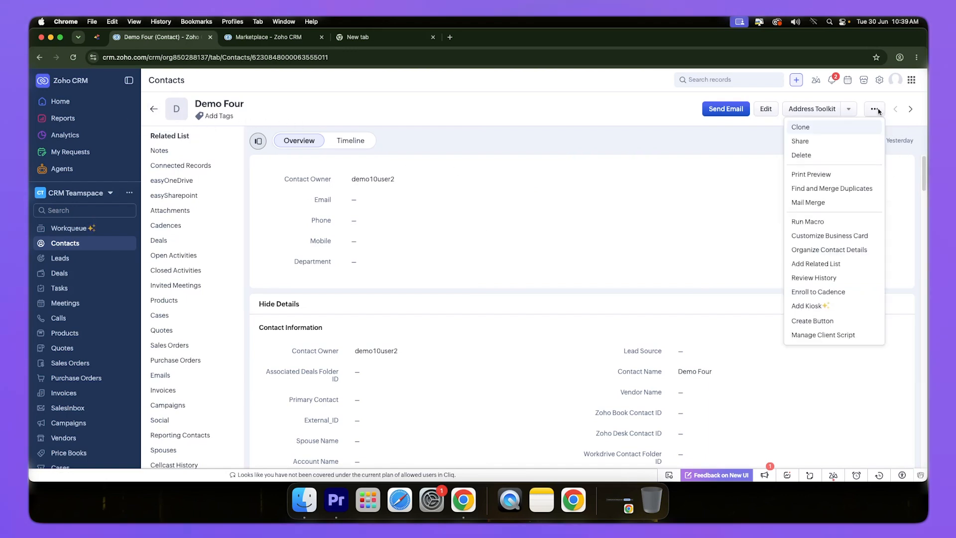
left_click(800, 130)
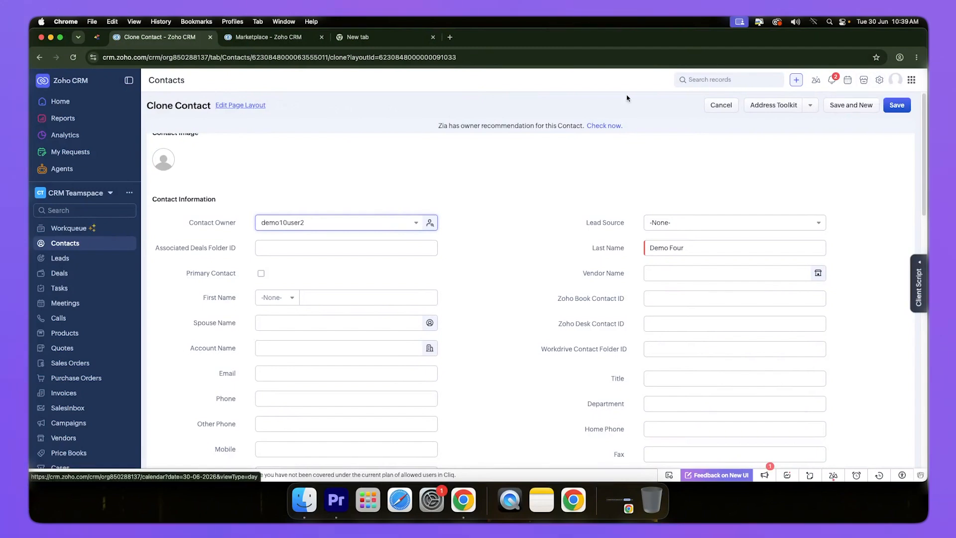
Switch to the toolkit's Marketplace settings, discard the unsaved Office Address block and open the Historical Data section.
left_click(292, 38)
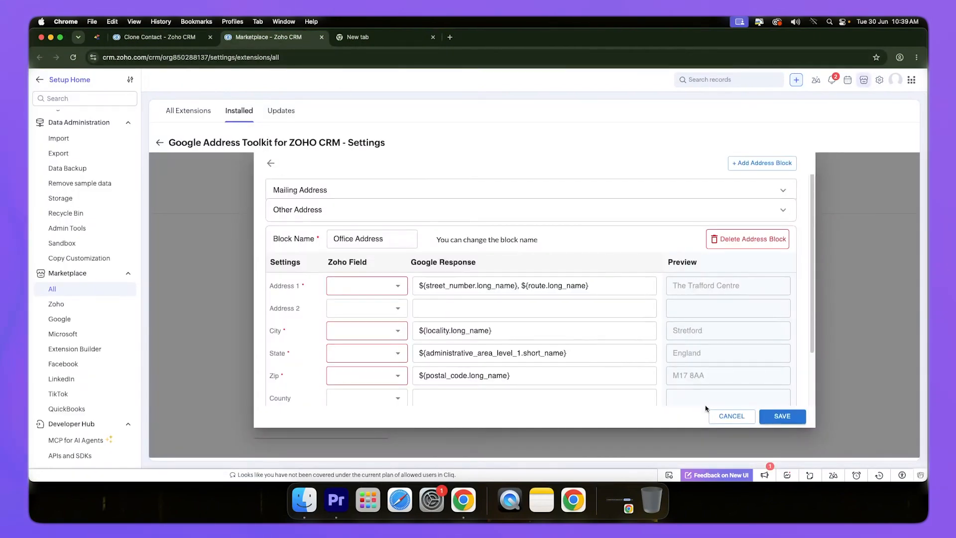
left_click(736, 419)
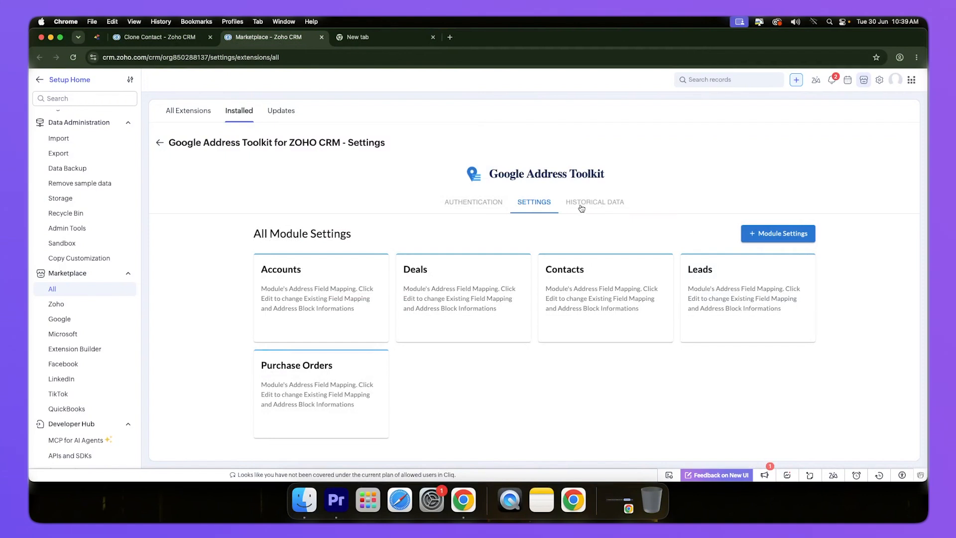
left_click(598, 202)
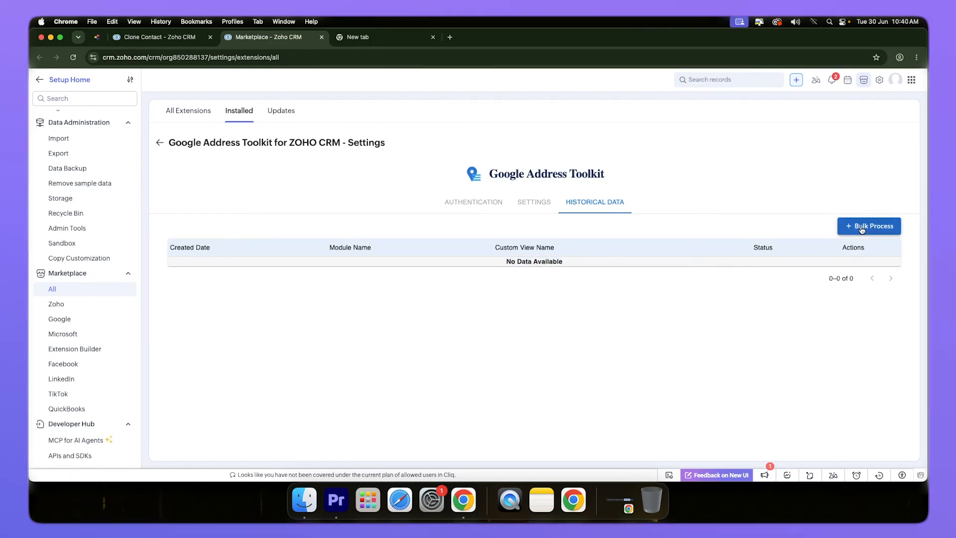
Set up a bulk process for the Contacts module with the My Contacts custom view, and cancel it.
left_click(862, 229)
left_click(428, 297)
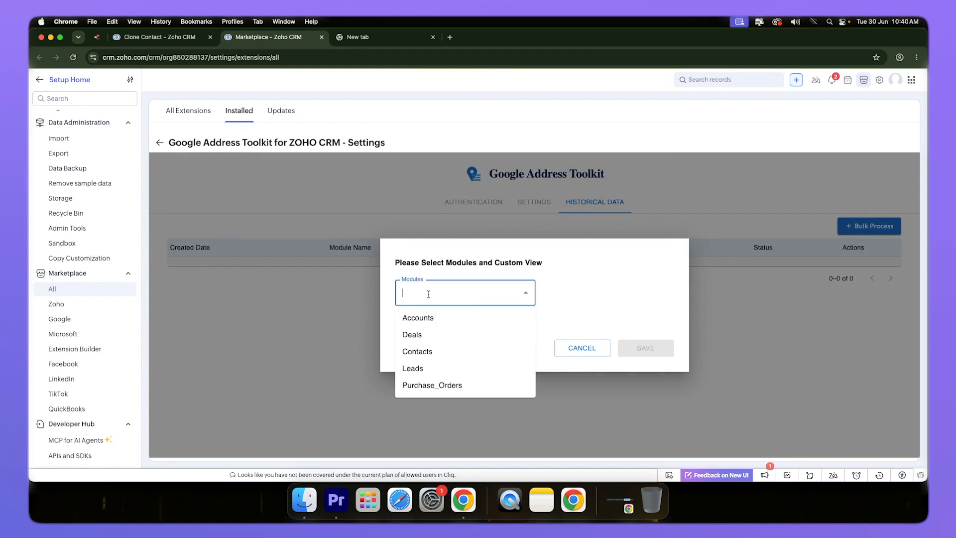
left_click(409, 353)
left_click(442, 326)
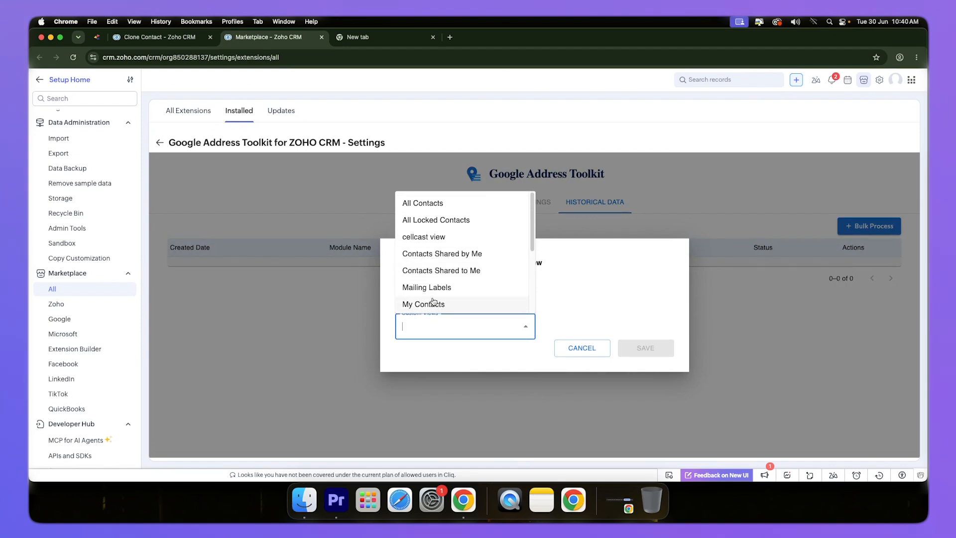
scroll(448, 279, "down", 1)
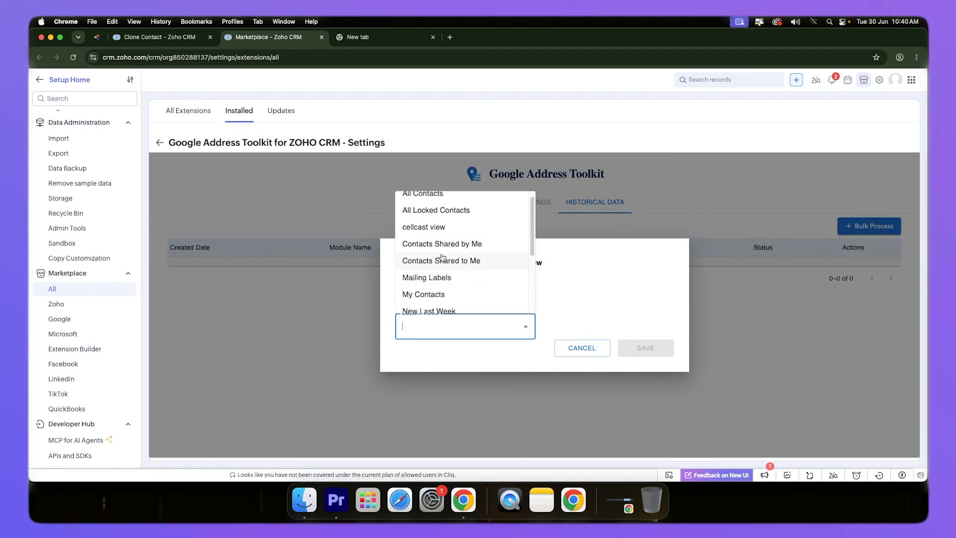
scroll(421, 293, "down", 1)
left_click(422, 294)
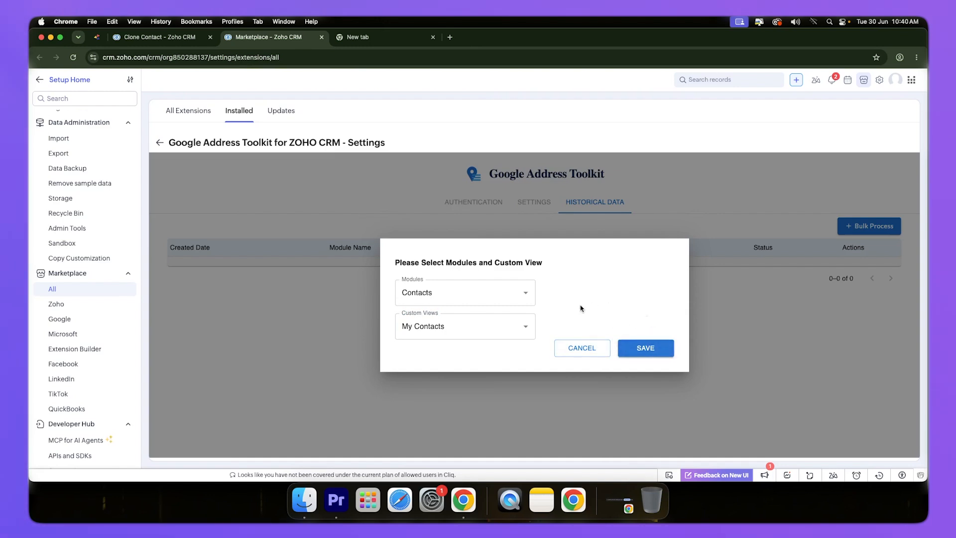
left_click(571, 352)
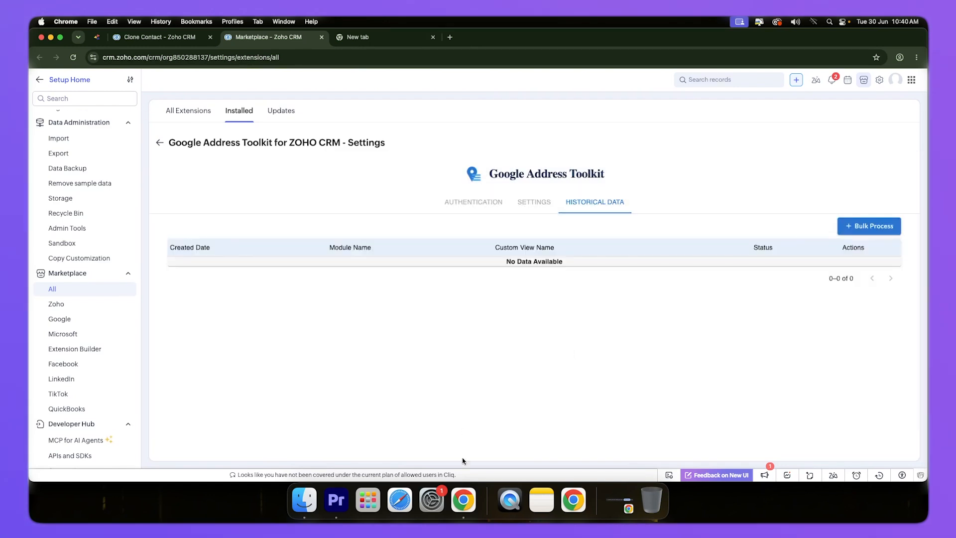